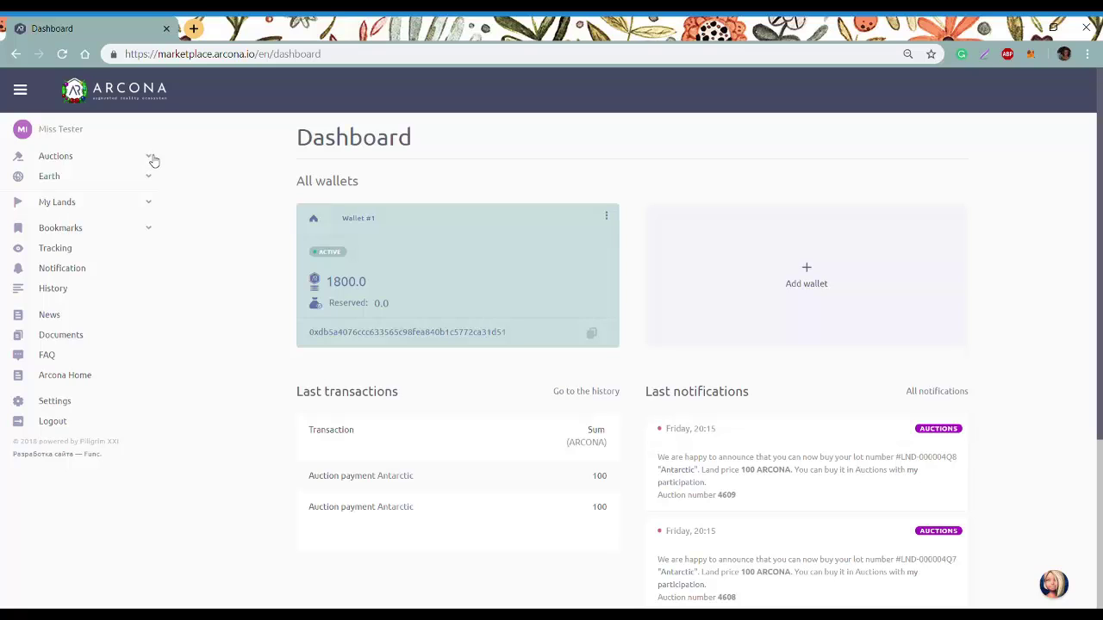
Open the auctions with my participation and start the 100 ARCONA payment for the first Antarctic lot.
left_click(152, 164)
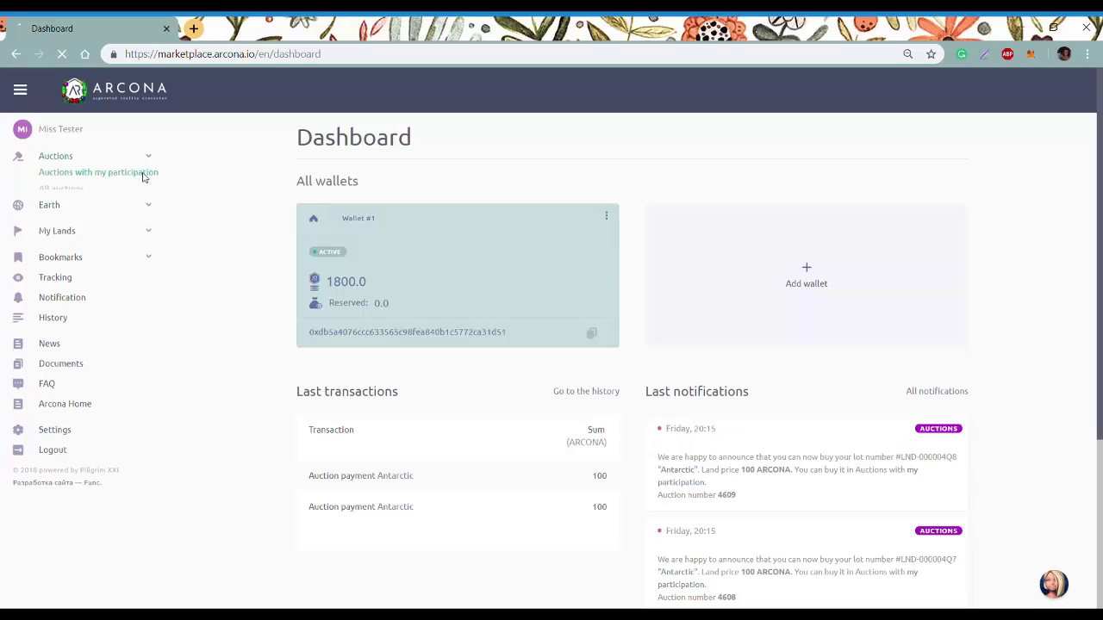
left_click(147, 173)
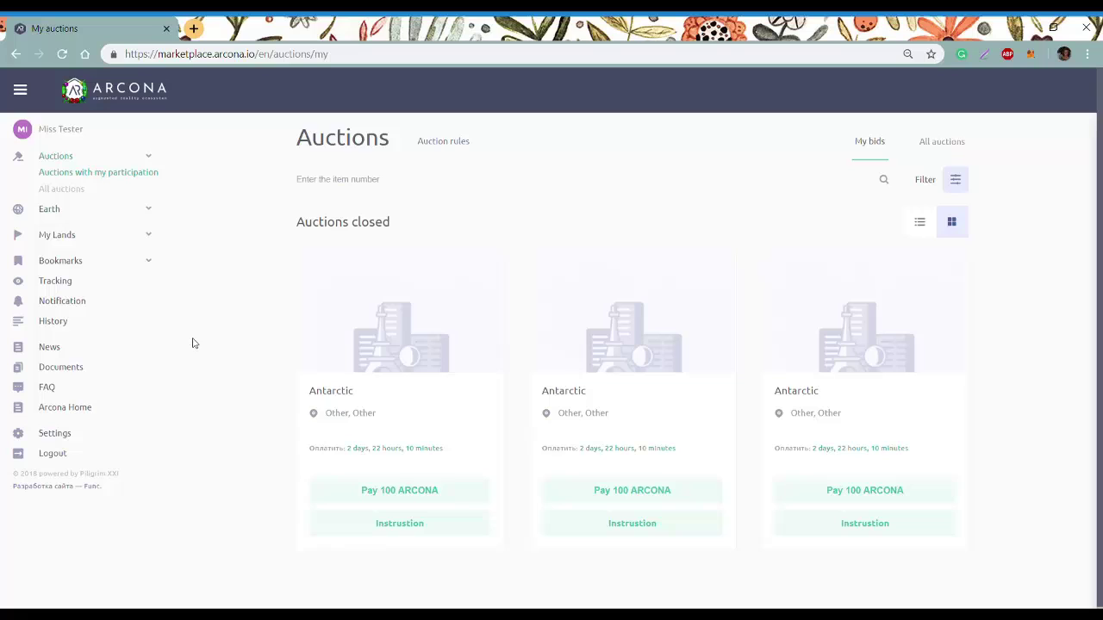
mouse_move(377, 382)
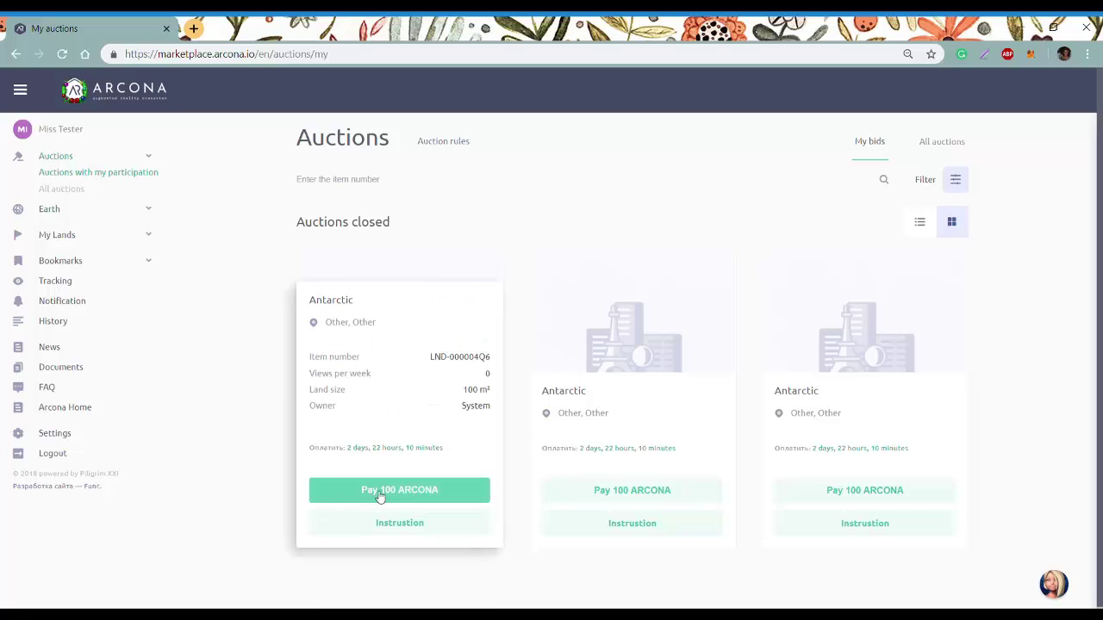
left_click(349, 495)
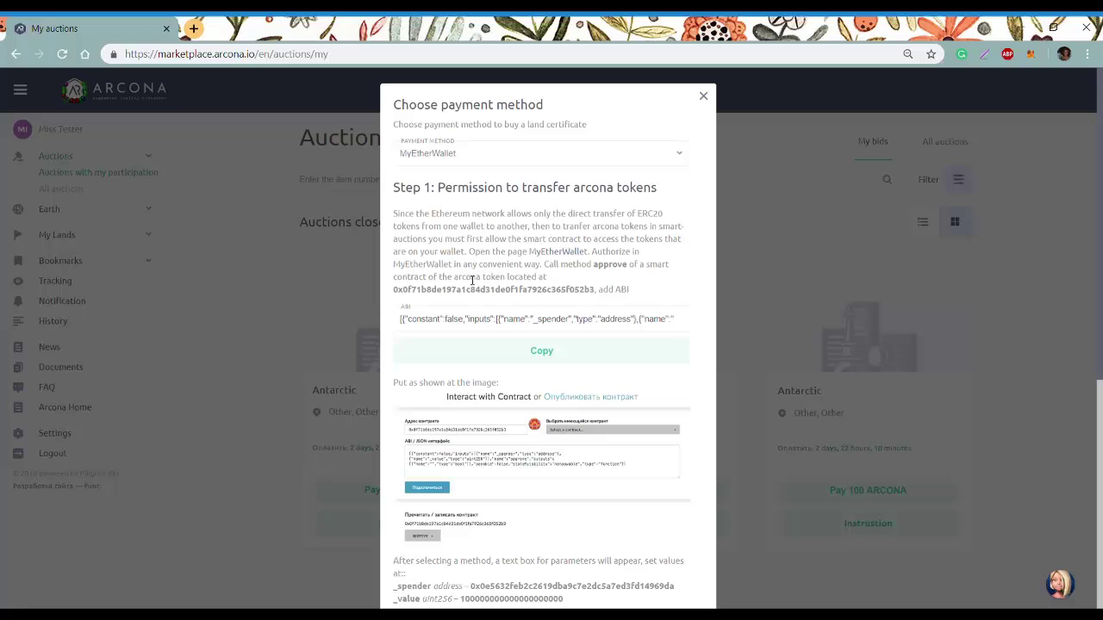
Open the MyEtherWallet contracts page linked in Step 1, dismiss its introduction and check the network options.
left_click(552, 256)
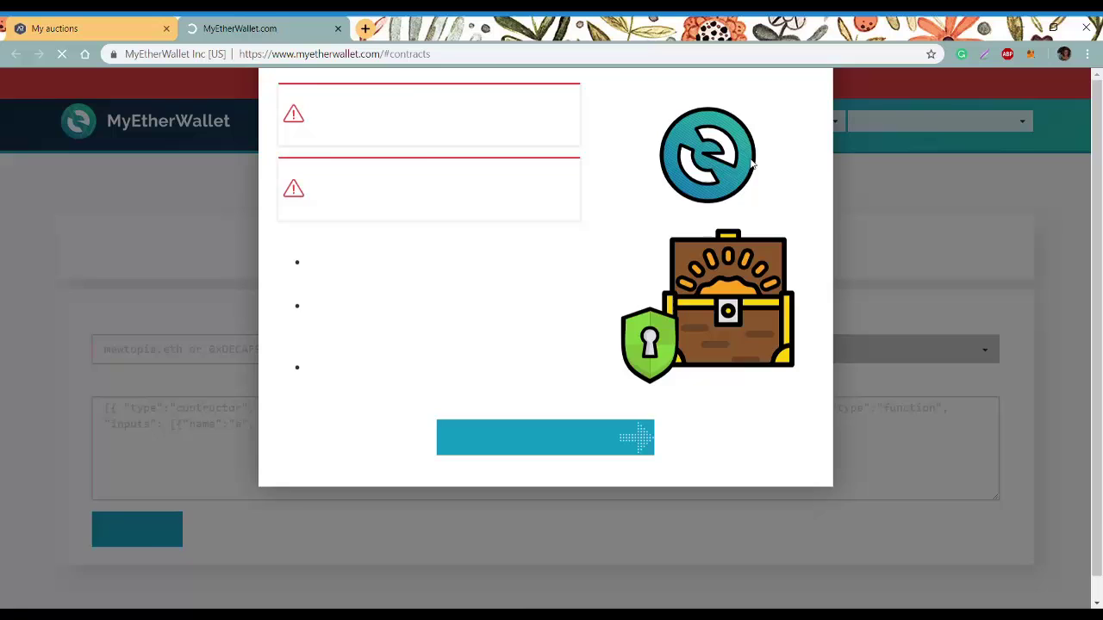
left_click(819, 110)
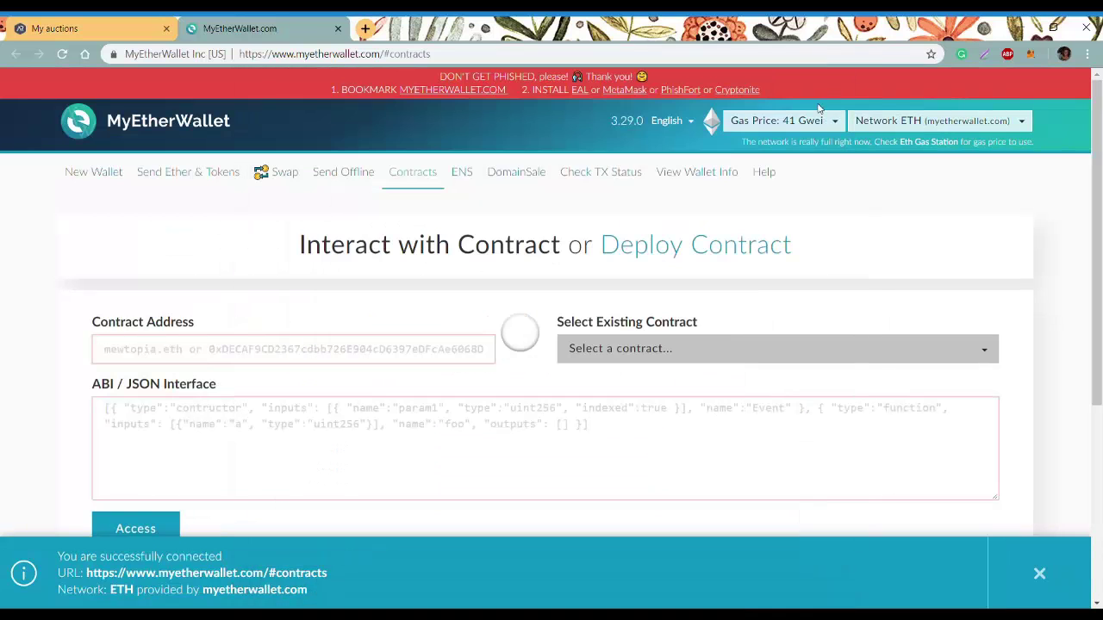
left_click(907, 125)
left_click(907, 125)
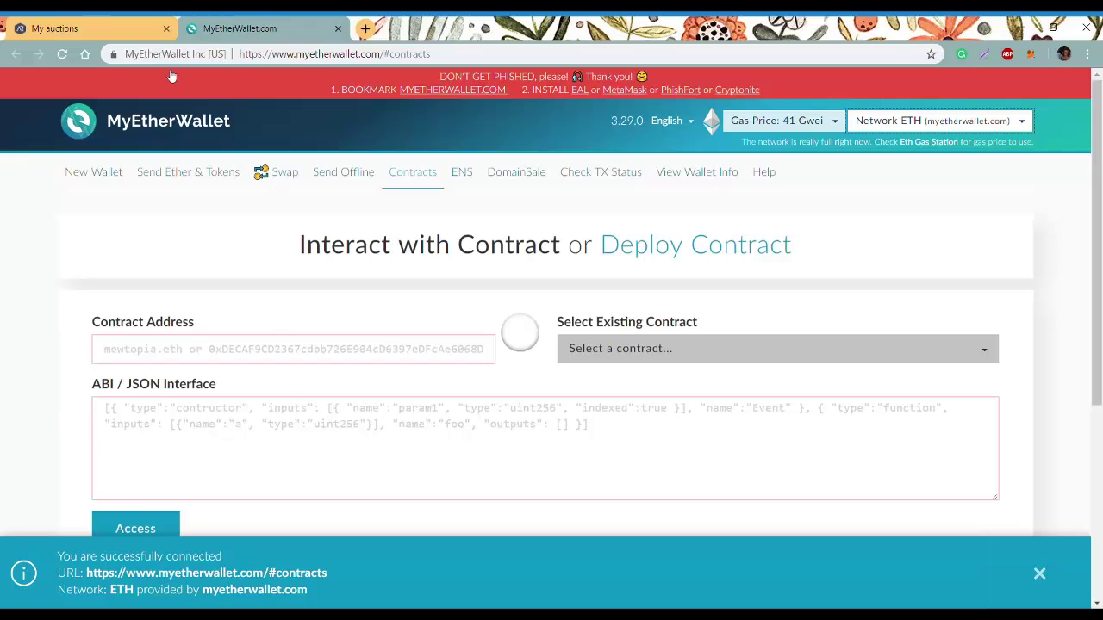
Copy the Arcona token contract address from Step 1 of the payment instructions into MyEtherWallet's Contract Address.
left_click(90, 33)
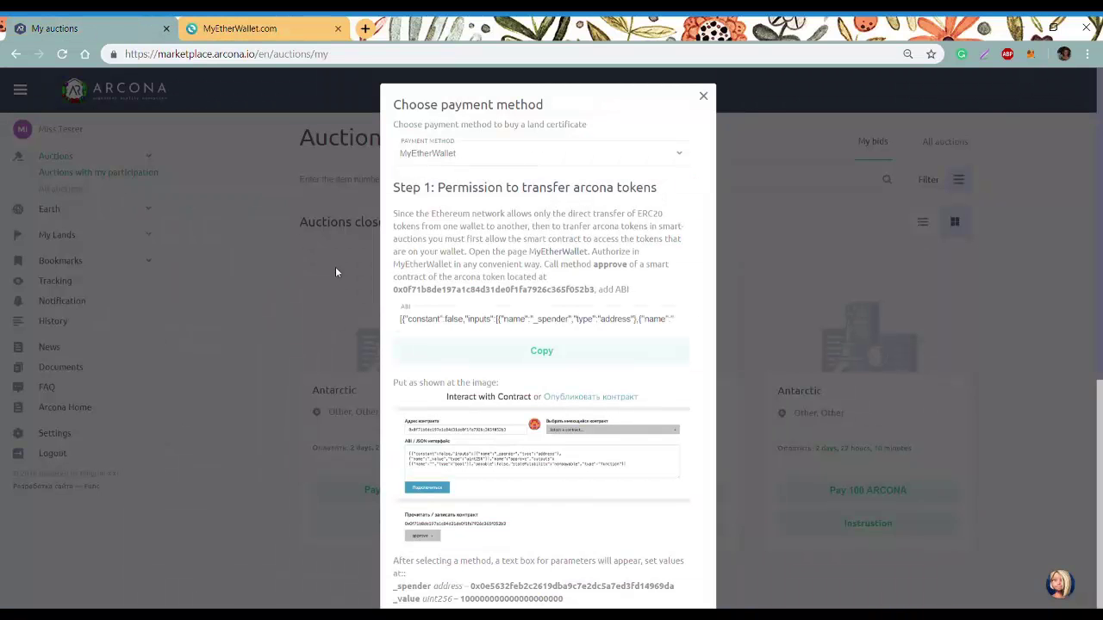
double_click(477, 293)
key("ctrl+c")
left_click(304, 35)
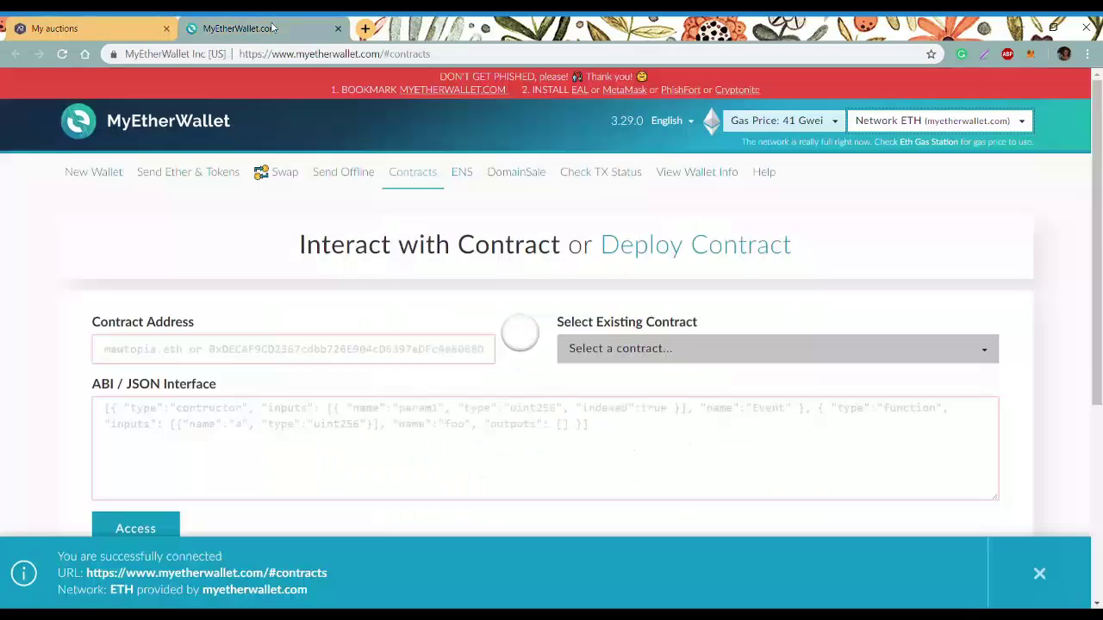
left_click(304, 353)
key("ctrl+v")
Copy the Step 1 ABI from the payment instructions into MyEtherWallet's ABI / JSON Interface.
left_click(76, 33)
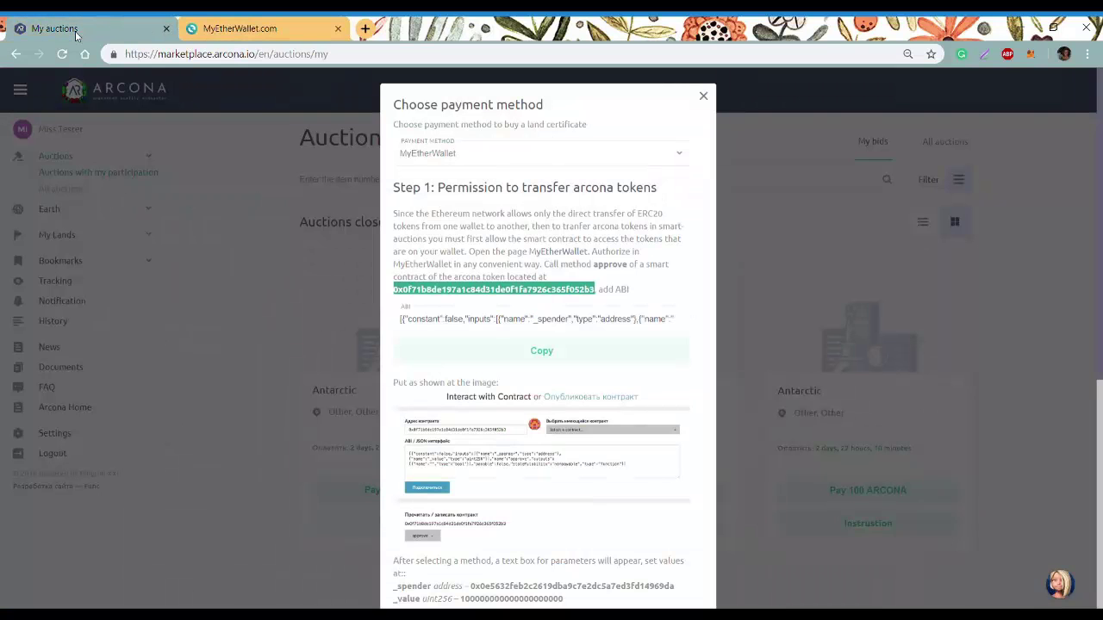
left_click(541, 351)
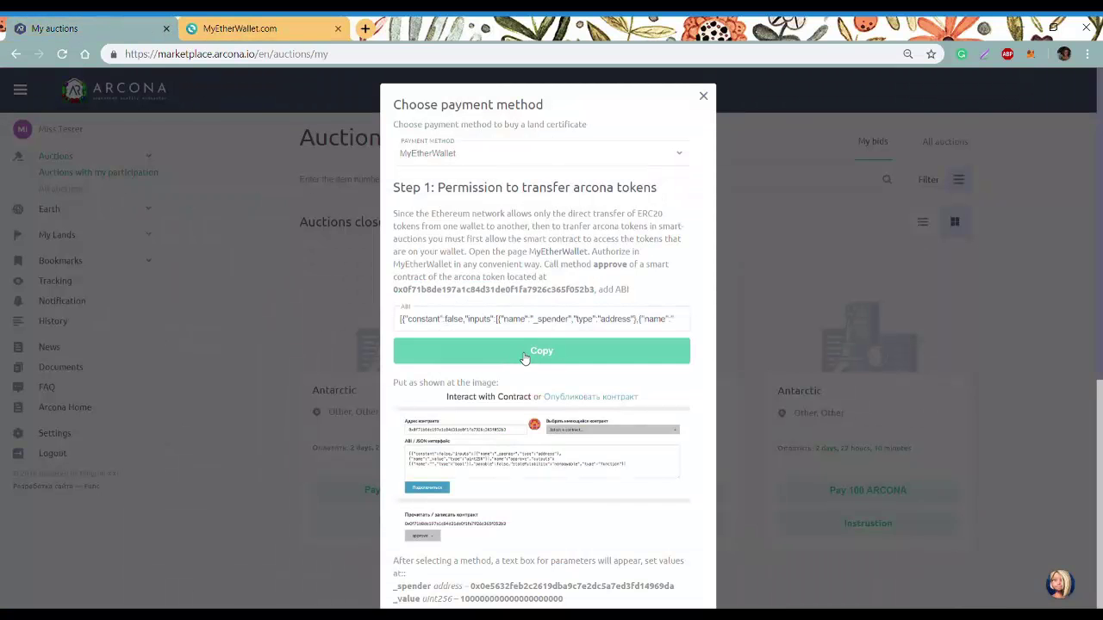
left_click(250, 28)
left_click(307, 443)
key("ctrl+v")
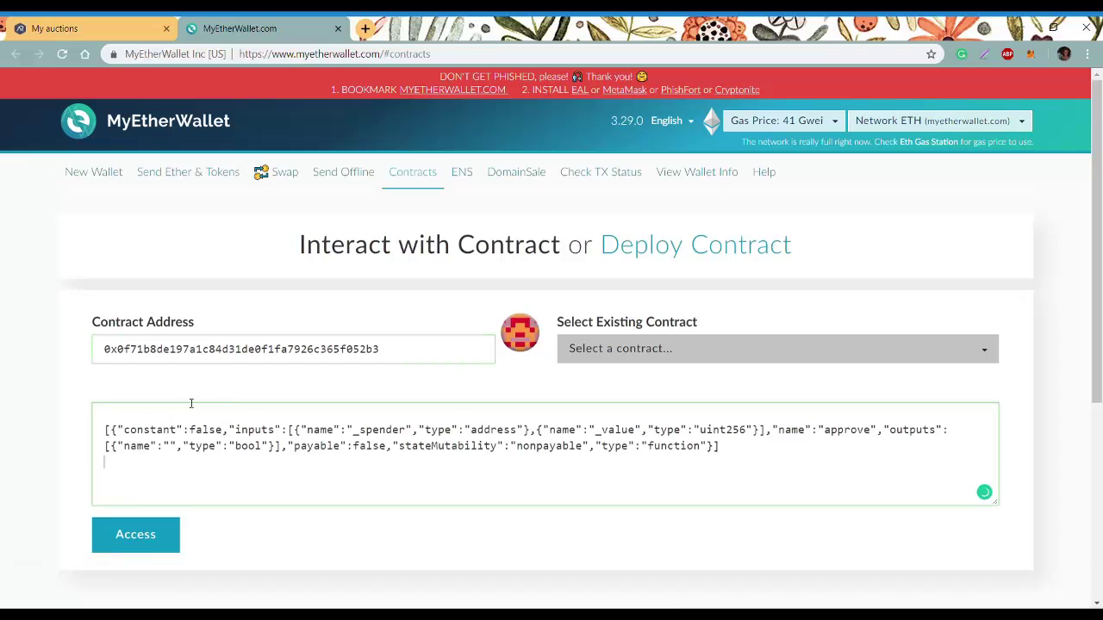
Access the contract and choose its approve function.
scroll(134, 398, "down", 3)
left_click(141, 330)
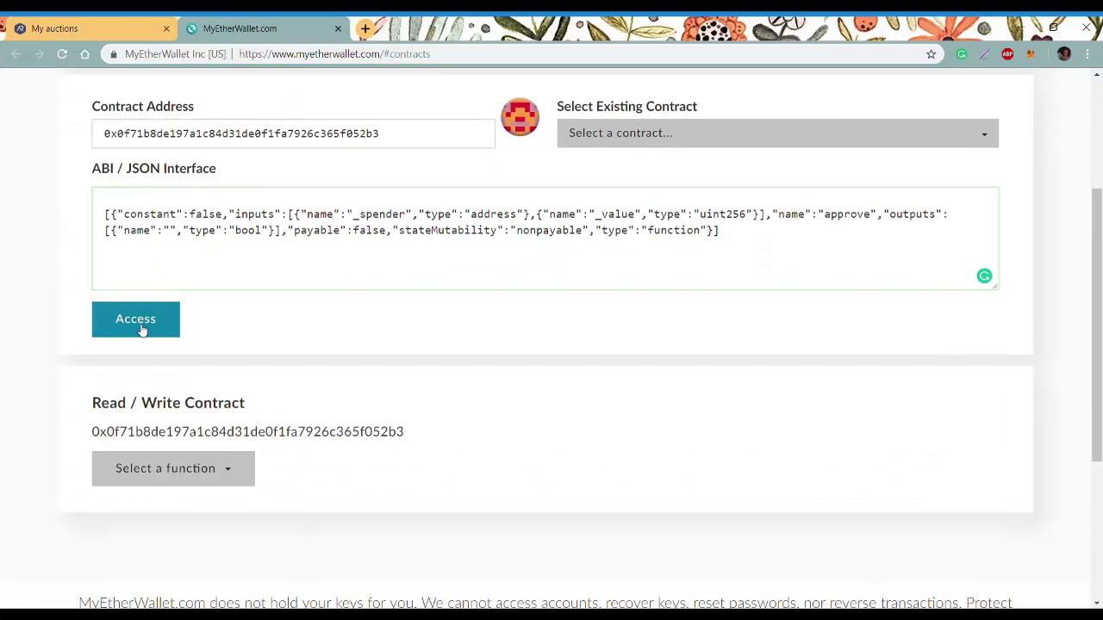
left_click(160, 475)
left_click(131, 499)
scroll(70, 483, "down", 2)
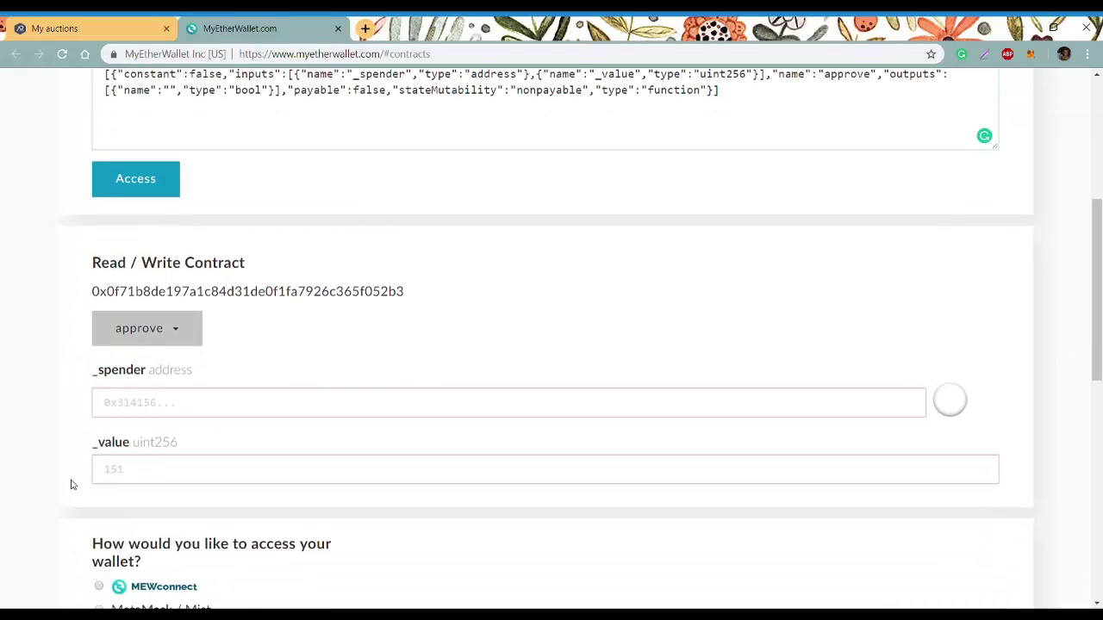
scroll(70, 473, "down", 1)
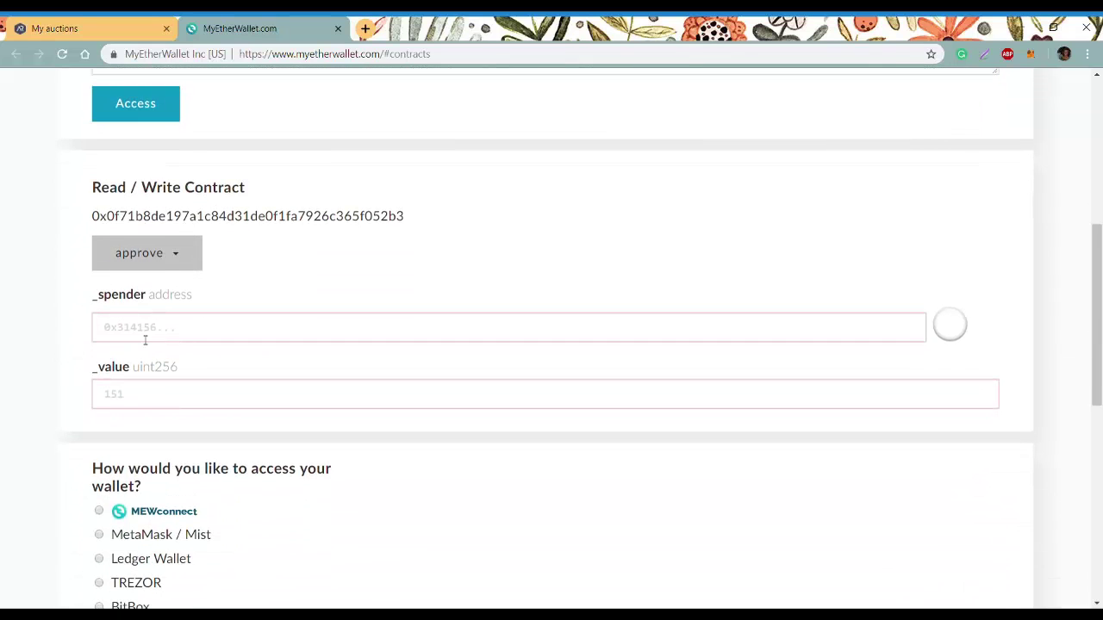
Copy the _spender address from the Arcona payment instructions into the approve function's _spender parameter.
left_click(54, 28)
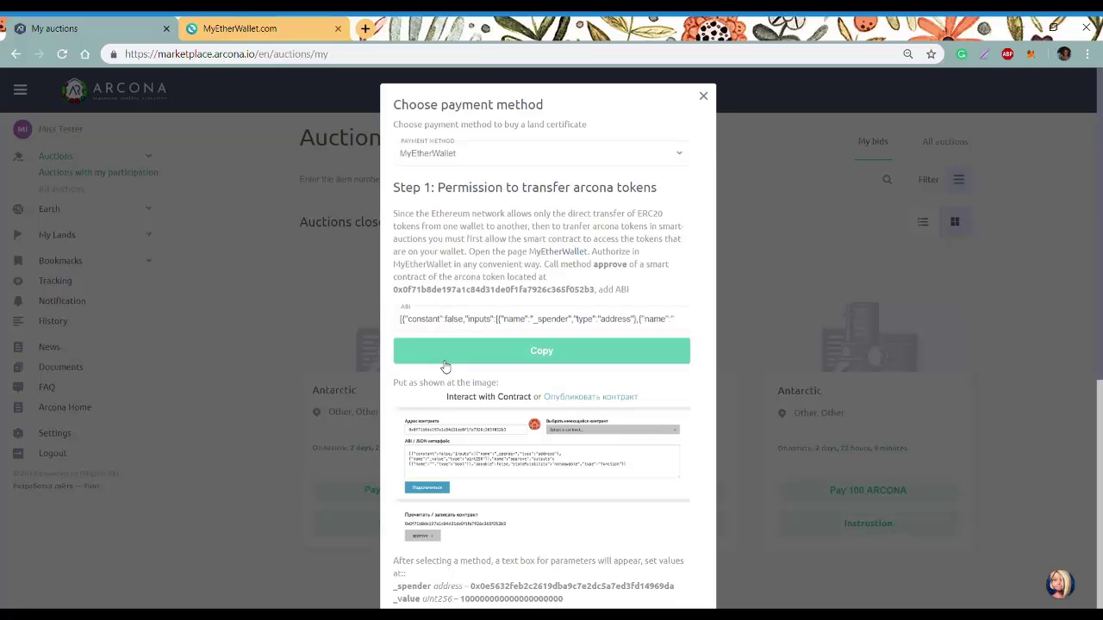
scroll(443, 366, "down", 1)
scroll(444, 367, "down", 2)
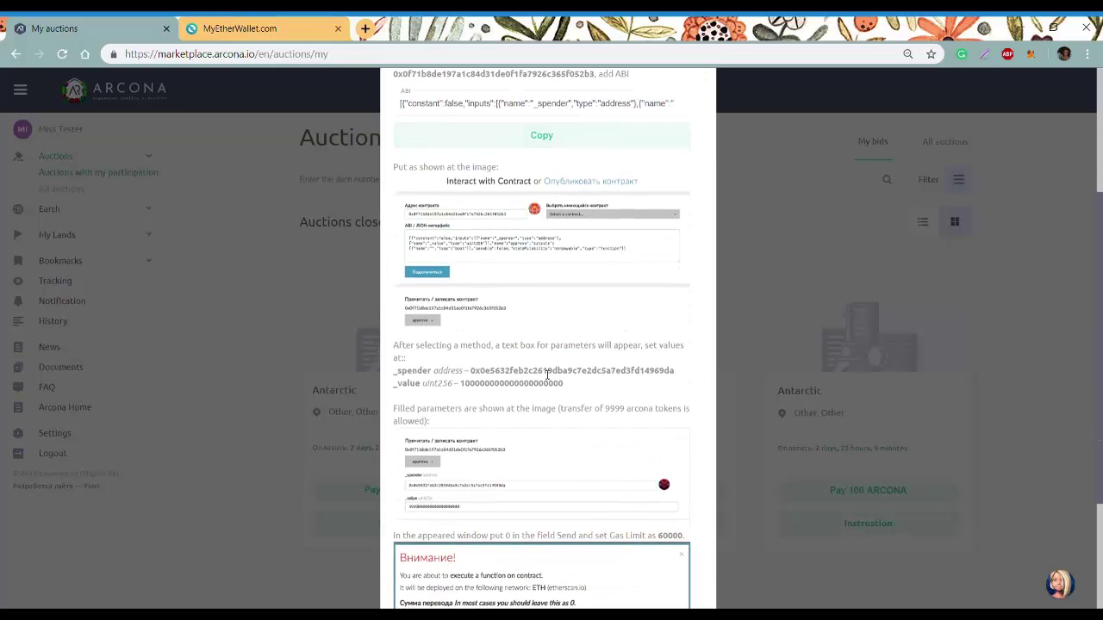
double_click(546, 373)
left_click(280, 26)
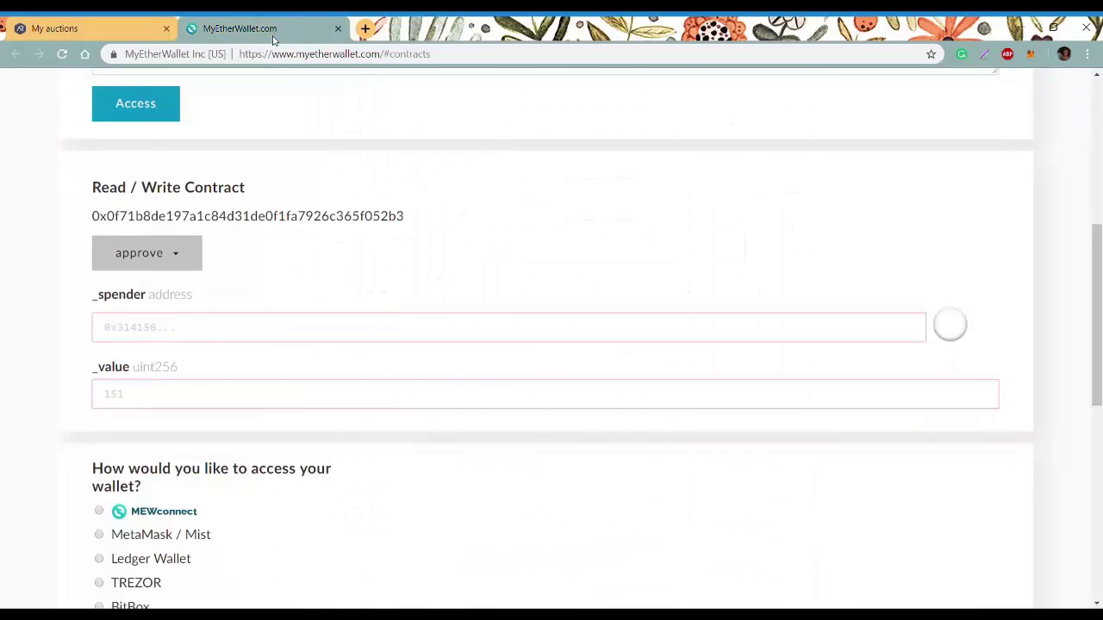
left_click(189, 334)
key("ctrl+v")
left_click(86, 28)
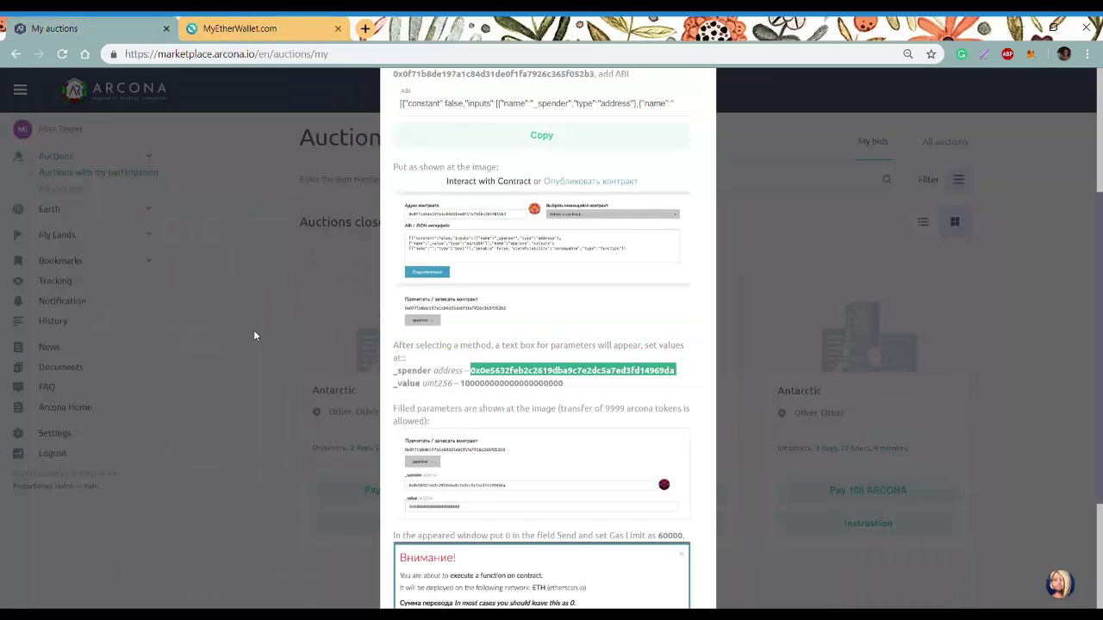
double_click(497, 384)
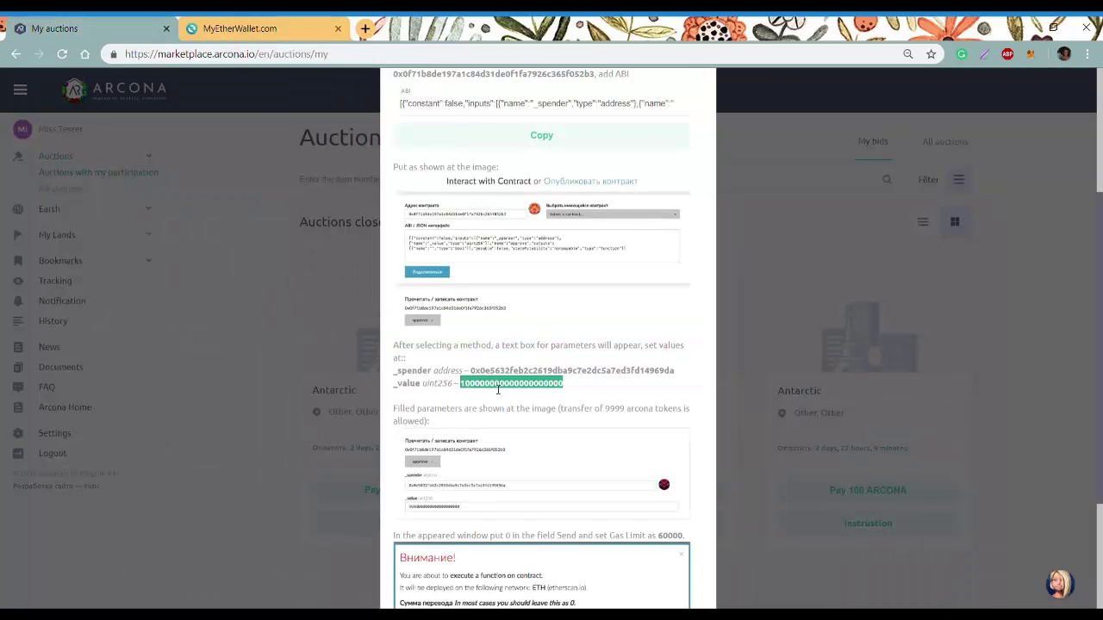
left_click(250, 29)
left_click(158, 390)
key("ctrl+v")
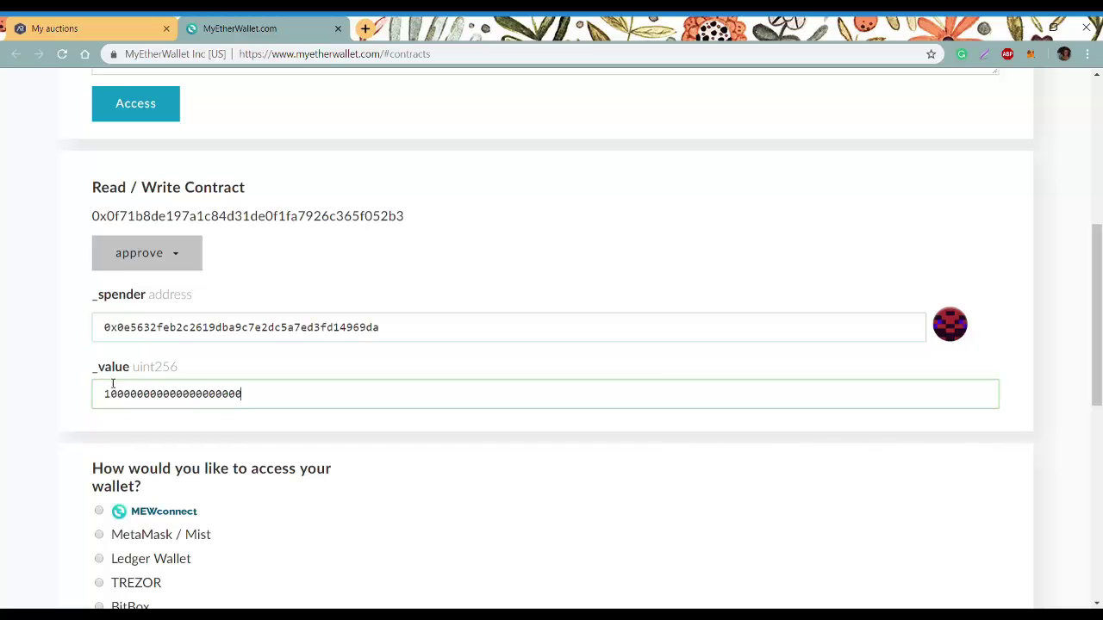
Choose Private Key as the wallet access method, paste the wallet's private key and unlock the wallet.
scroll(82, 377, "down", 2)
scroll(82, 377, "down", 2)
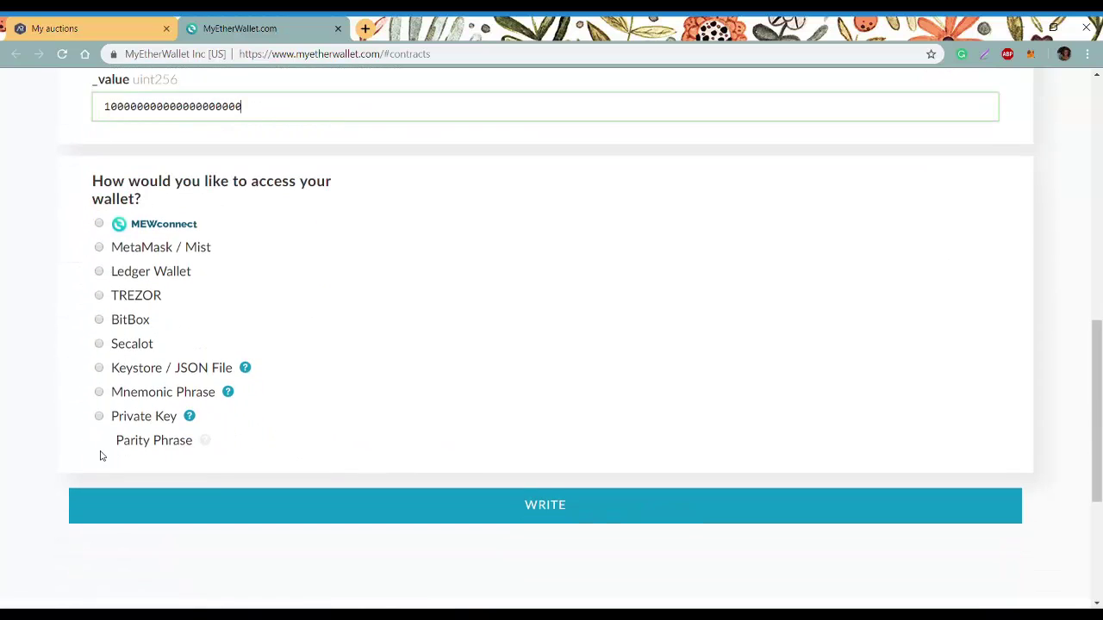
scroll(82, 443, "down", 1)
left_click(98, 345)
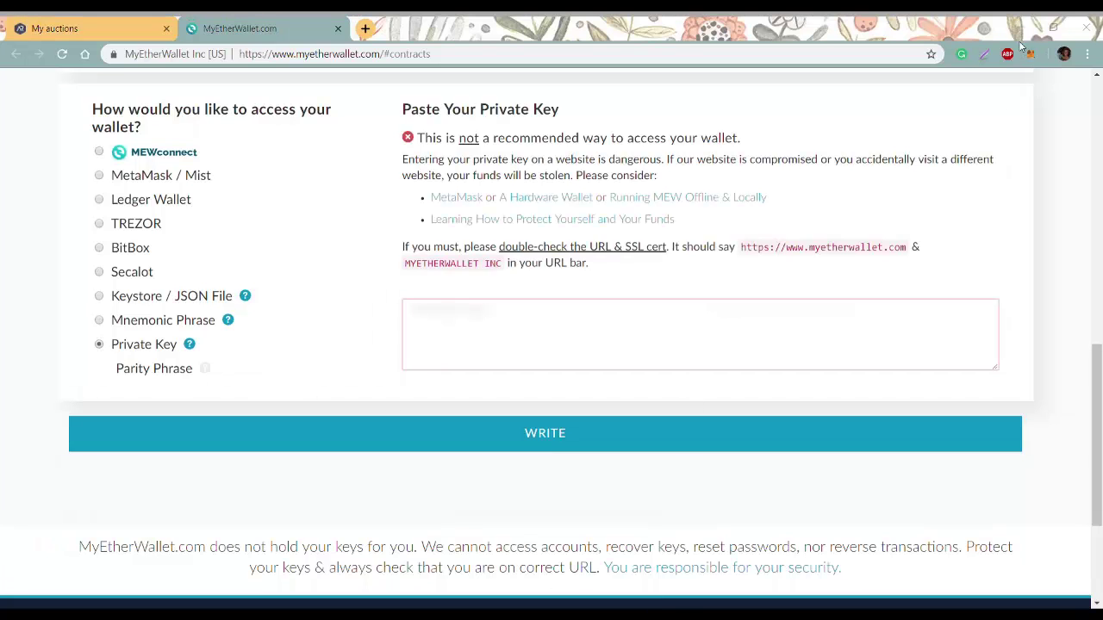
left_click(447, 343)
key("ctrl+v")
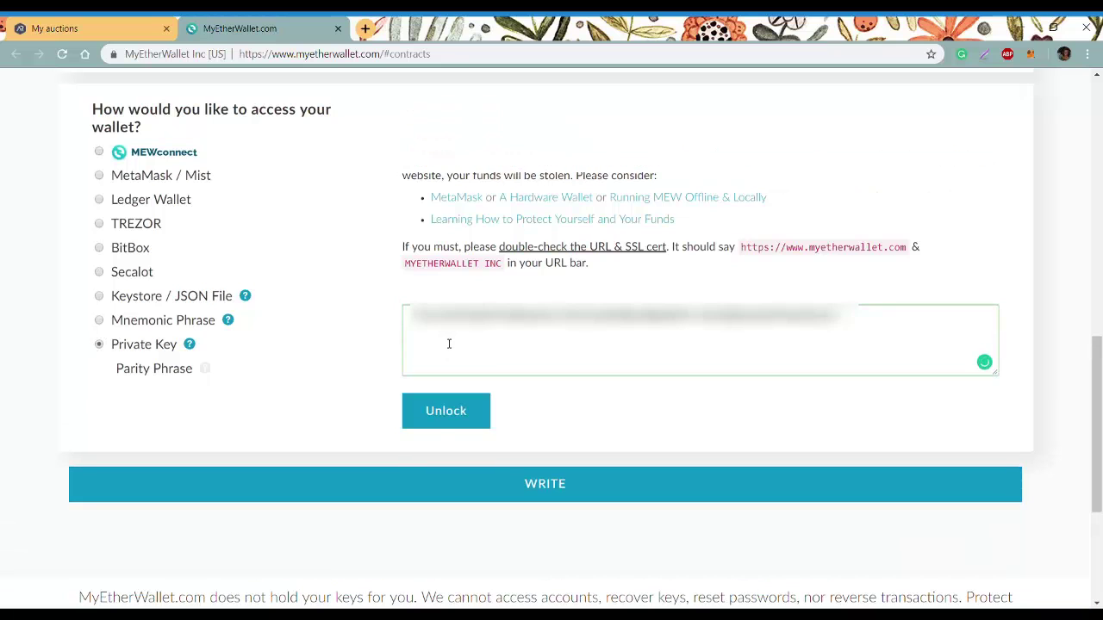
left_click(445, 410)
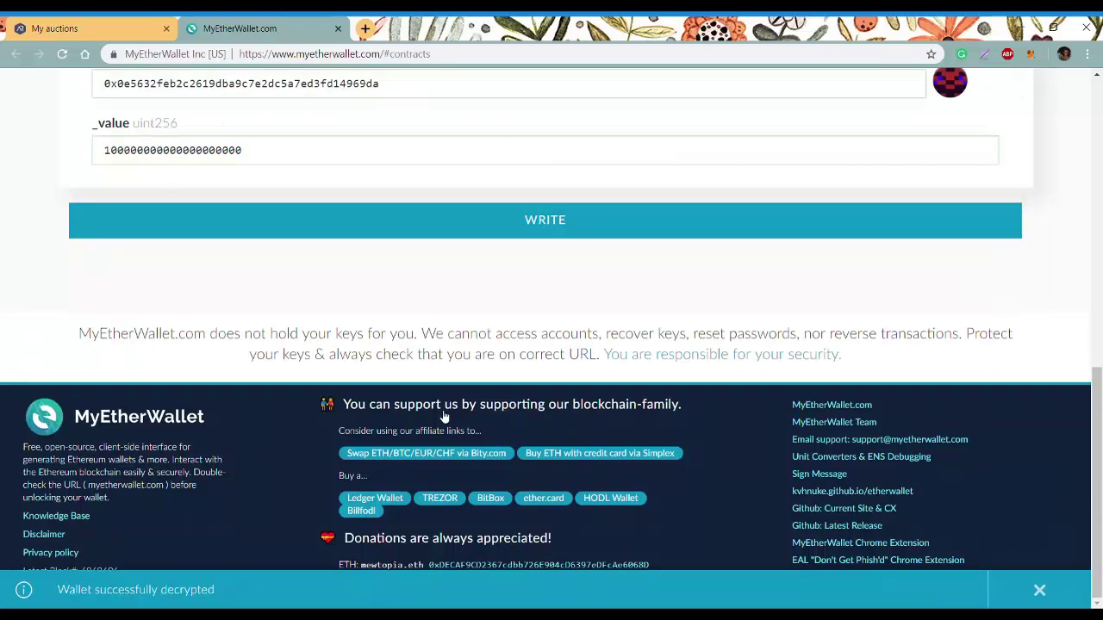
Write the approve call to the contract, generate its transaction and confirm sending it.
left_click(517, 227)
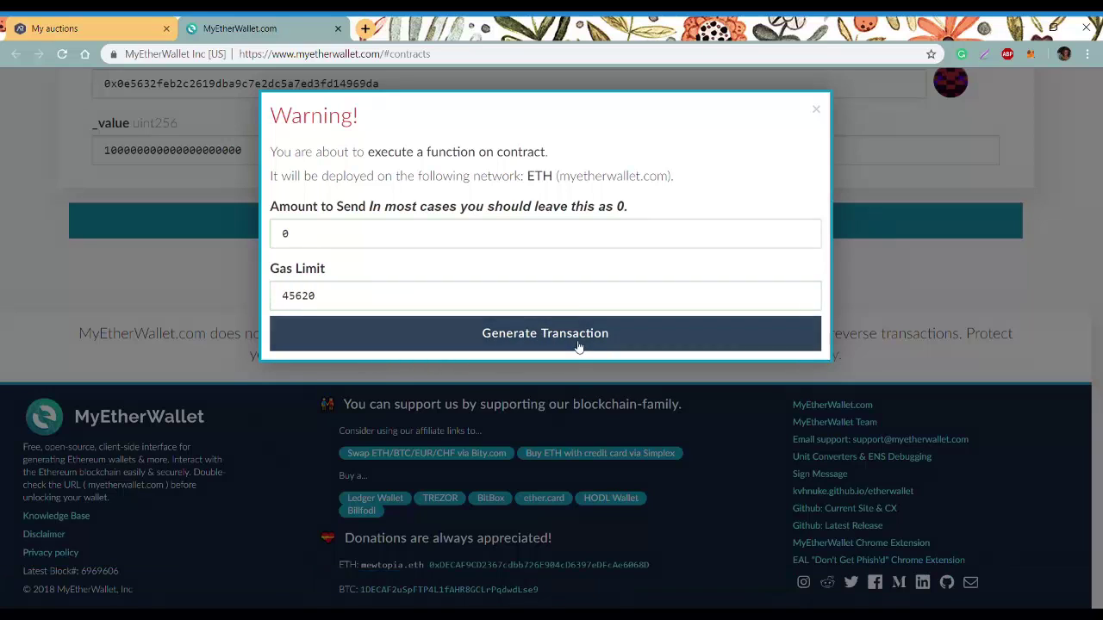
left_click(543, 342)
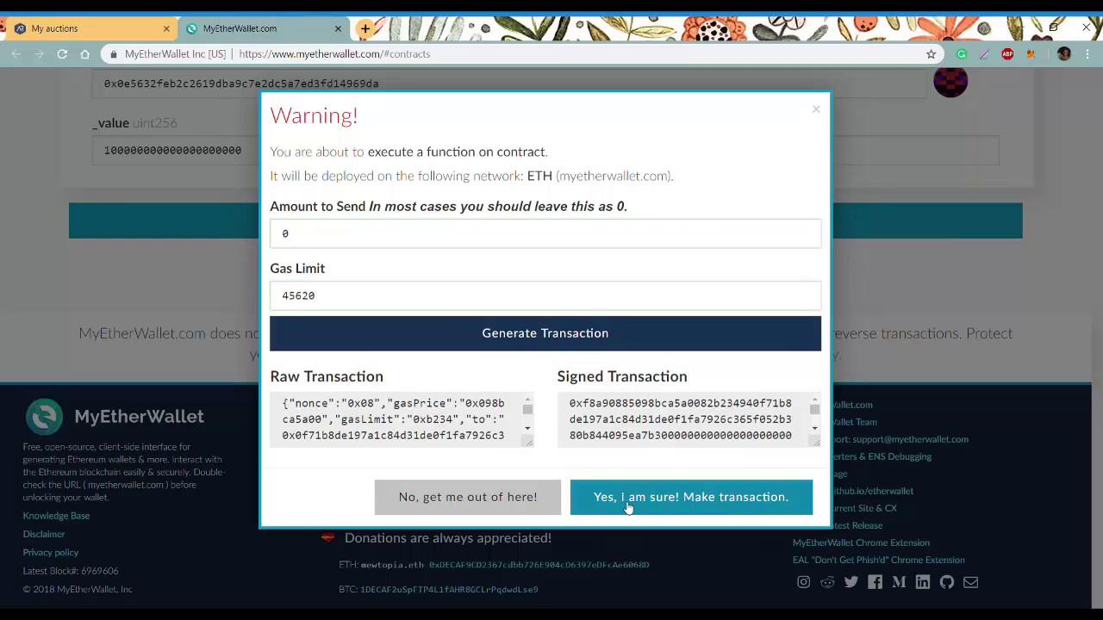
left_click(631, 508)
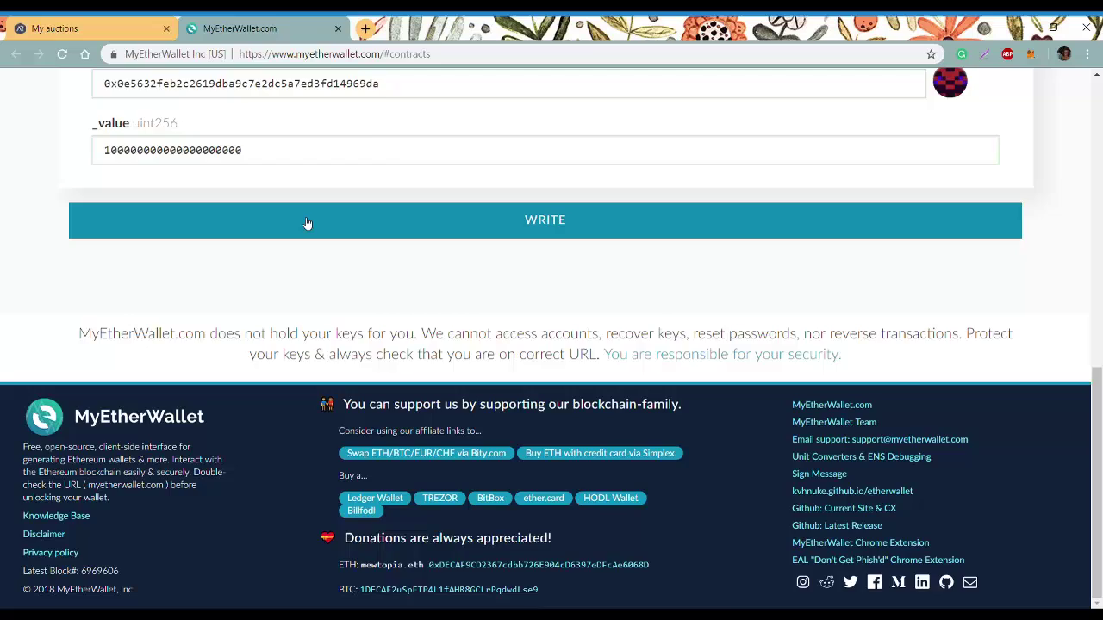
Return to the Arcona payment instructions, open the MyEtherWallet link from Step 2 and dismiss its introduction.
left_click(138, 31)
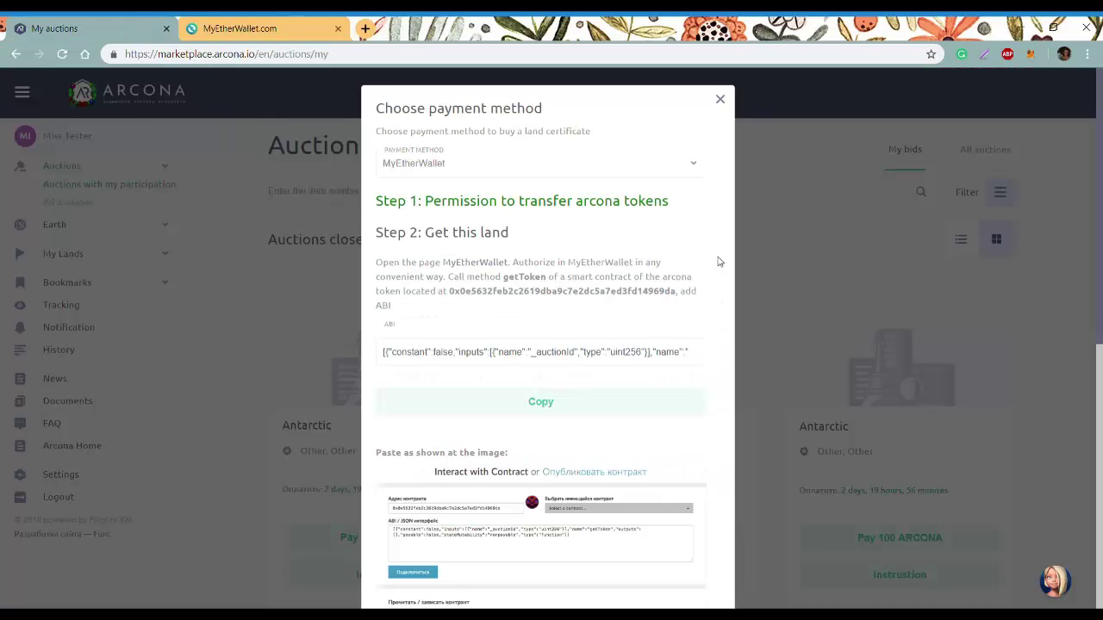
left_click(475, 265)
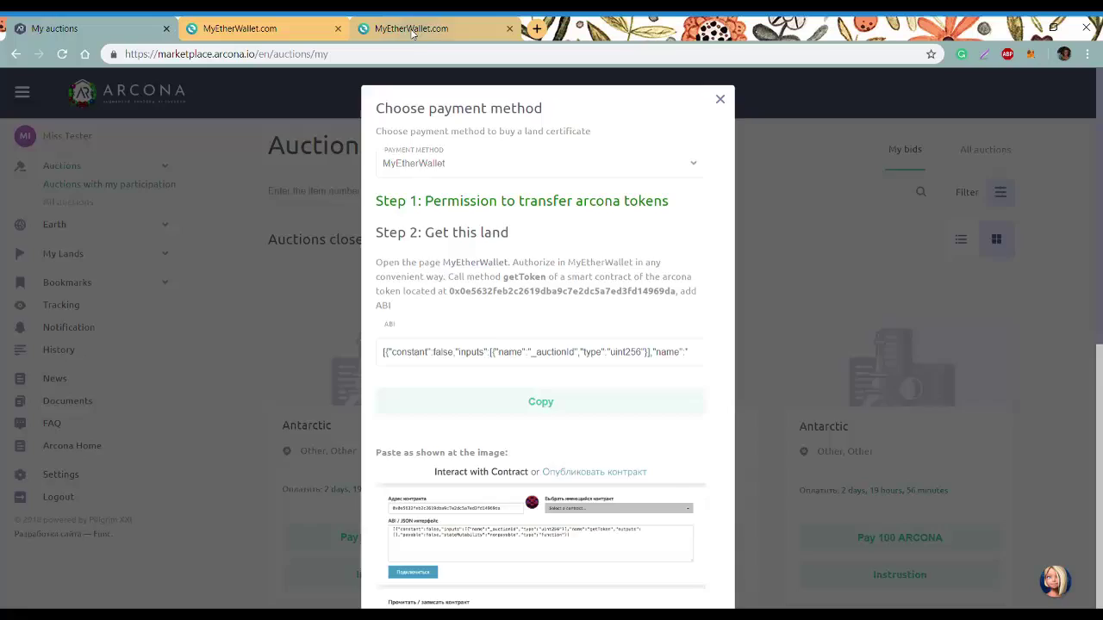
left_click(412, 32)
left_click(817, 106)
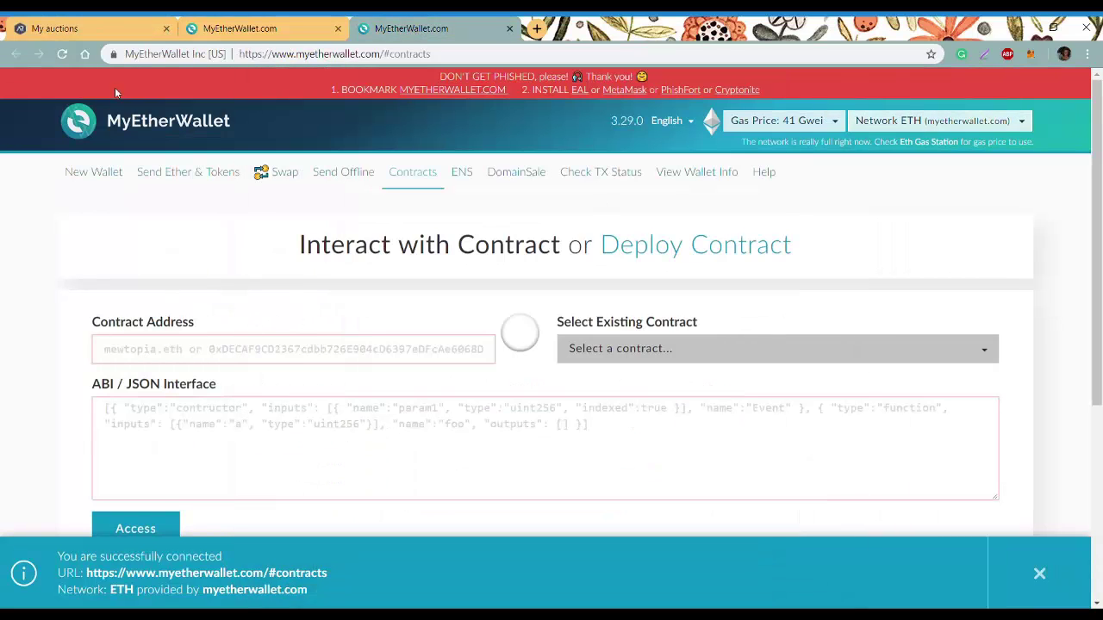
Copy the getToken contract address from Step 2 of the payment instructions into the new MyEtherWallet page's Contract Address.
left_click(80, 28)
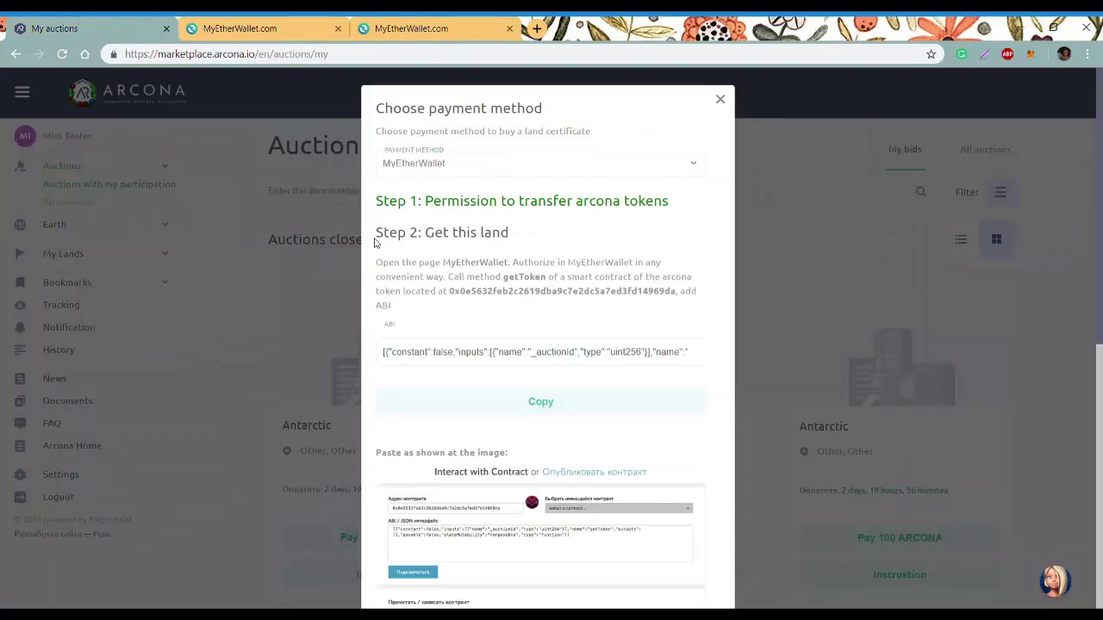
scroll(422, 233, "down", 2)
double_click(478, 219)
key("ctrl+c")
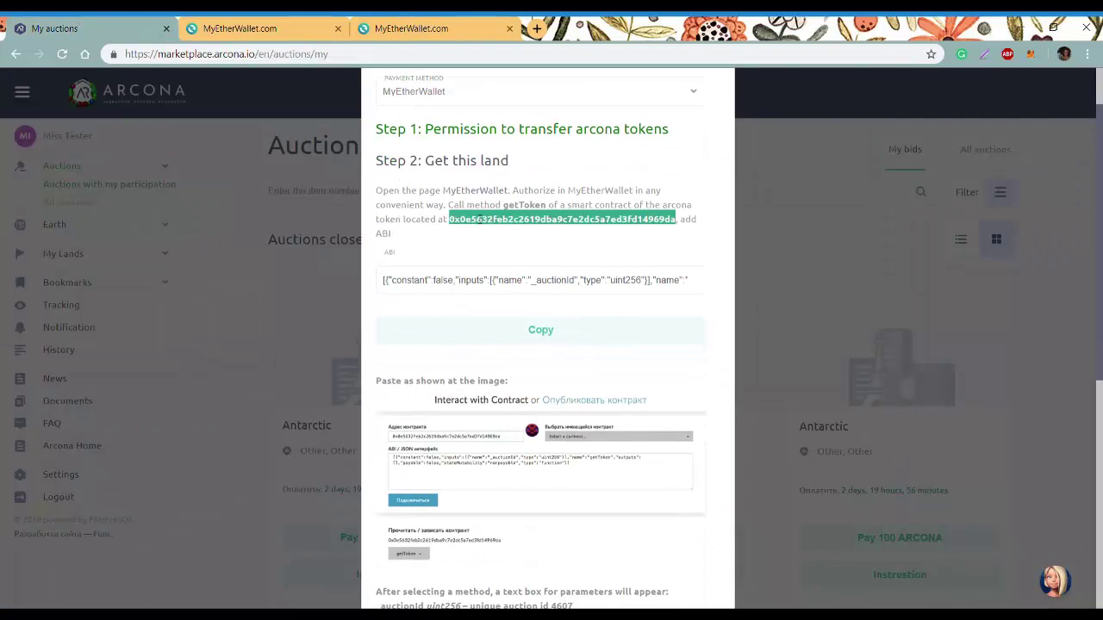
left_click(423, 29)
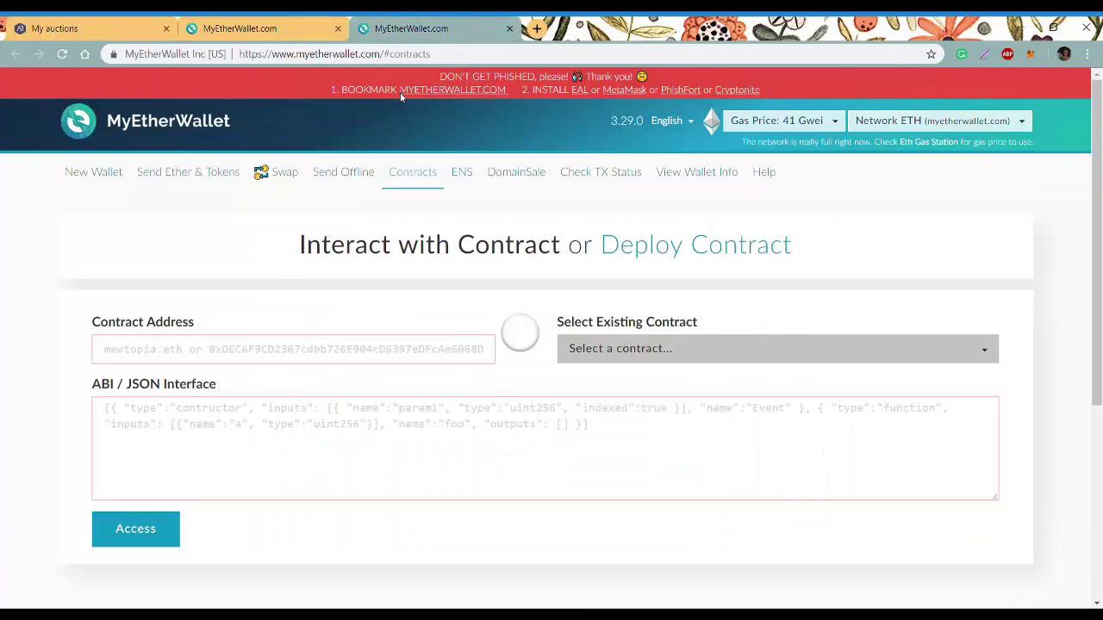
left_click(185, 354)
key("ctrl+v")
Copy the ABI from Step 2 of the Arcona payment instructions into MyEtherWallet's ABI / JSON Interface and access the contract.
left_click(63, 31)
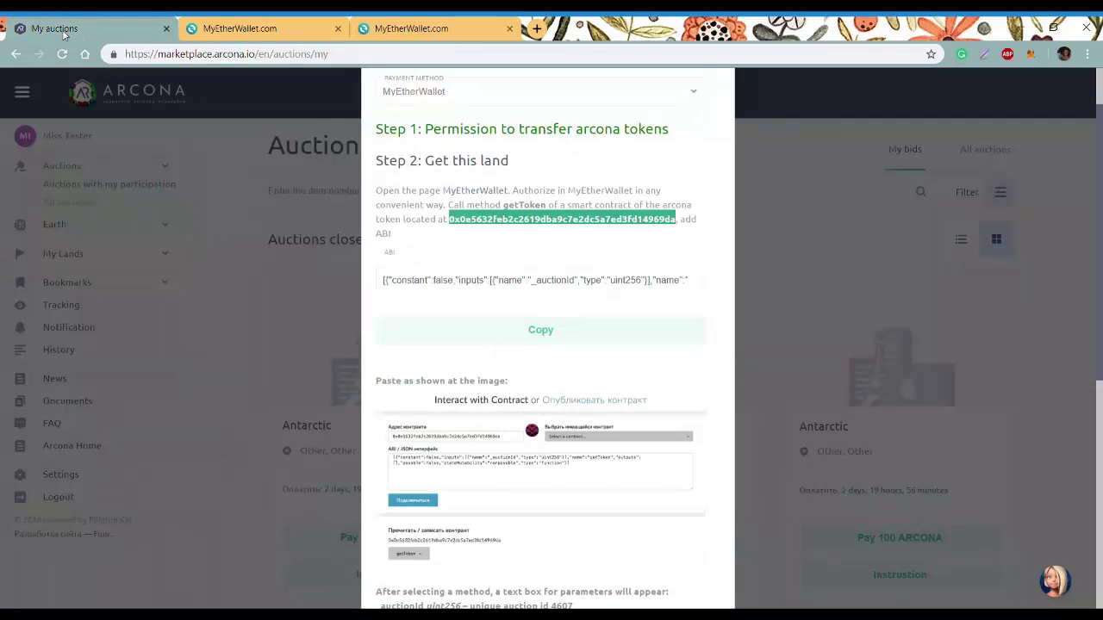
left_click(513, 336)
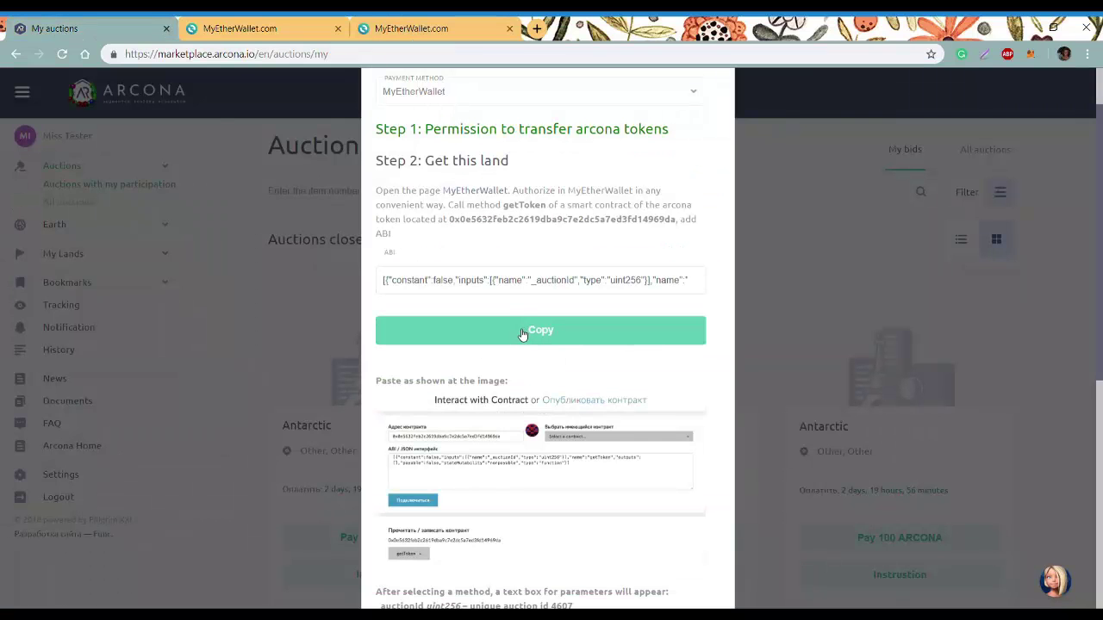
left_click(412, 29)
left_click(216, 452)
key("ctrl+v")
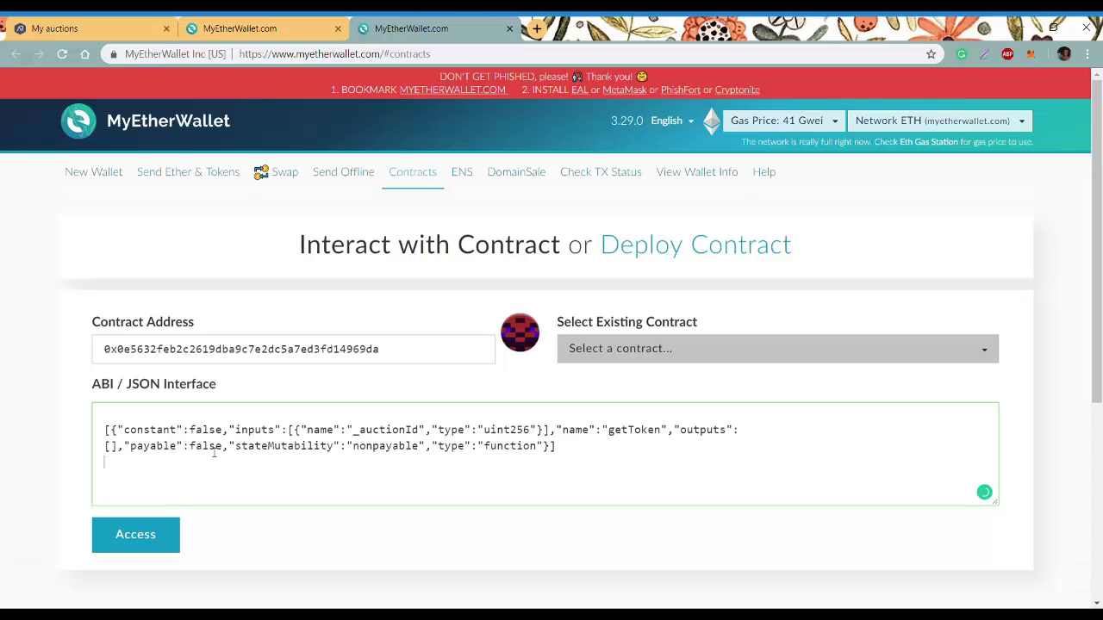
scroll(172, 474, "down", 1)
left_click(131, 470)
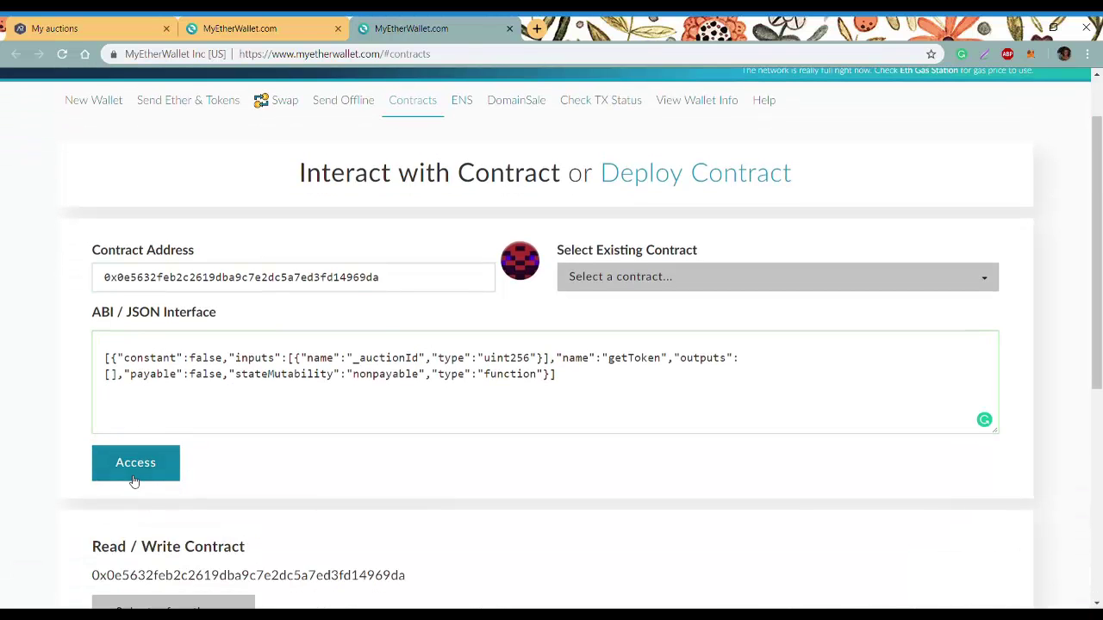
Select the getToken function under Read / Write Contract.
scroll(95, 469, "down", 2)
left_click(125, 481)
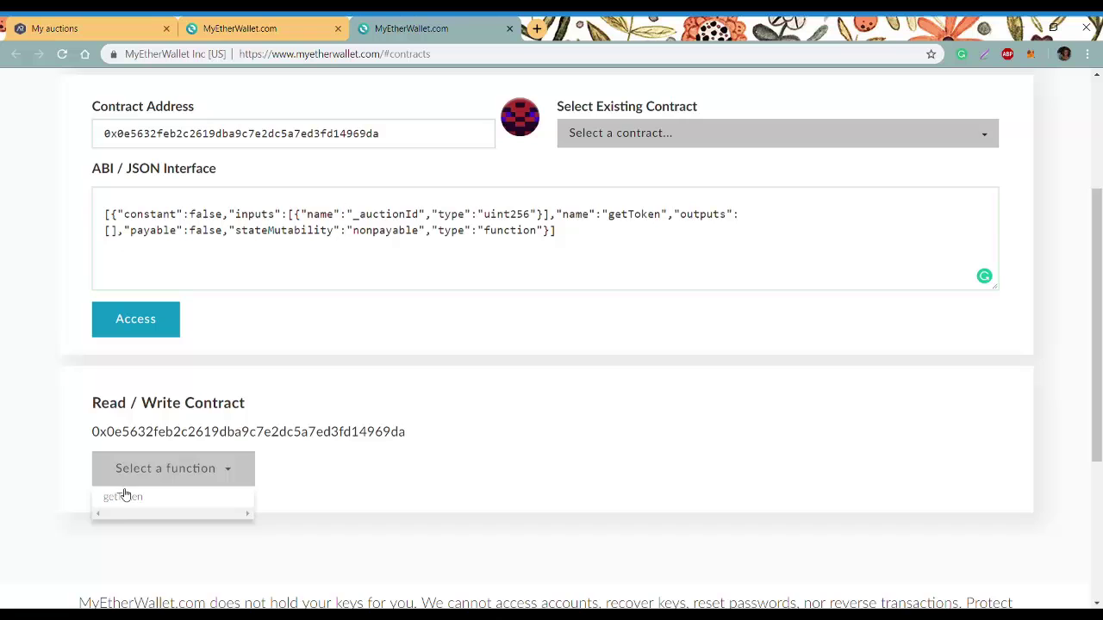
left_click(124, 498)
scroll(86, 484, "down", 2)
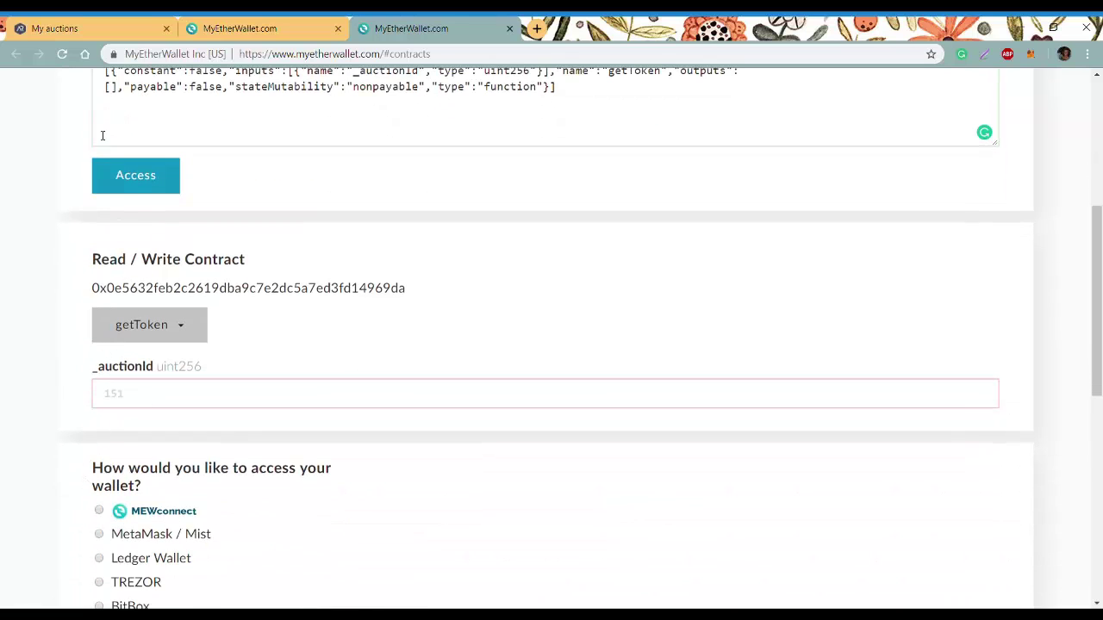
Copy the unique auction id 4607 from the Arcona payment instructions into getToken's _auctionId parameter in MyEtherWallet.
left_click(77, 29)
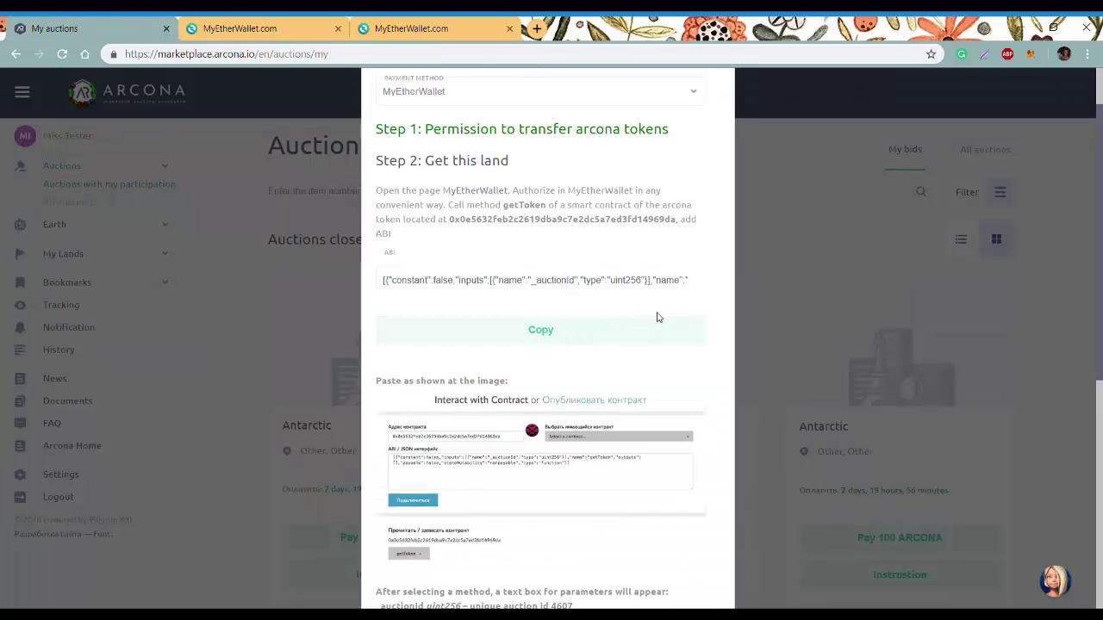
scroll(660, 319, "down", 4)
scroll(664, 378, "down", 1)
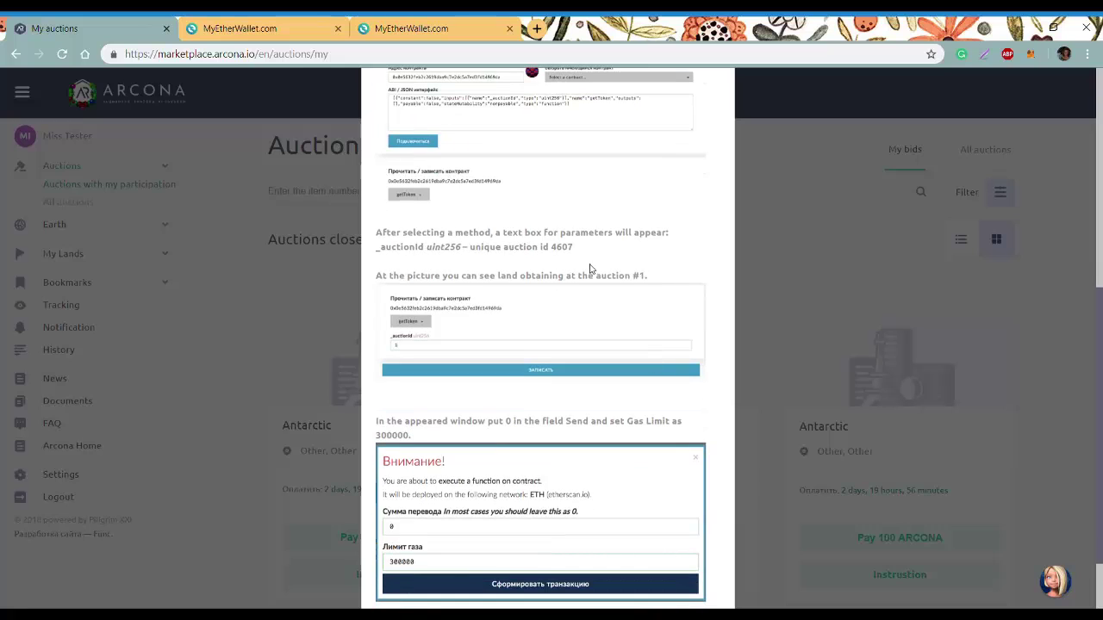
double_click(565, 248)
left_click(421, 23)
left_click(186, 398)
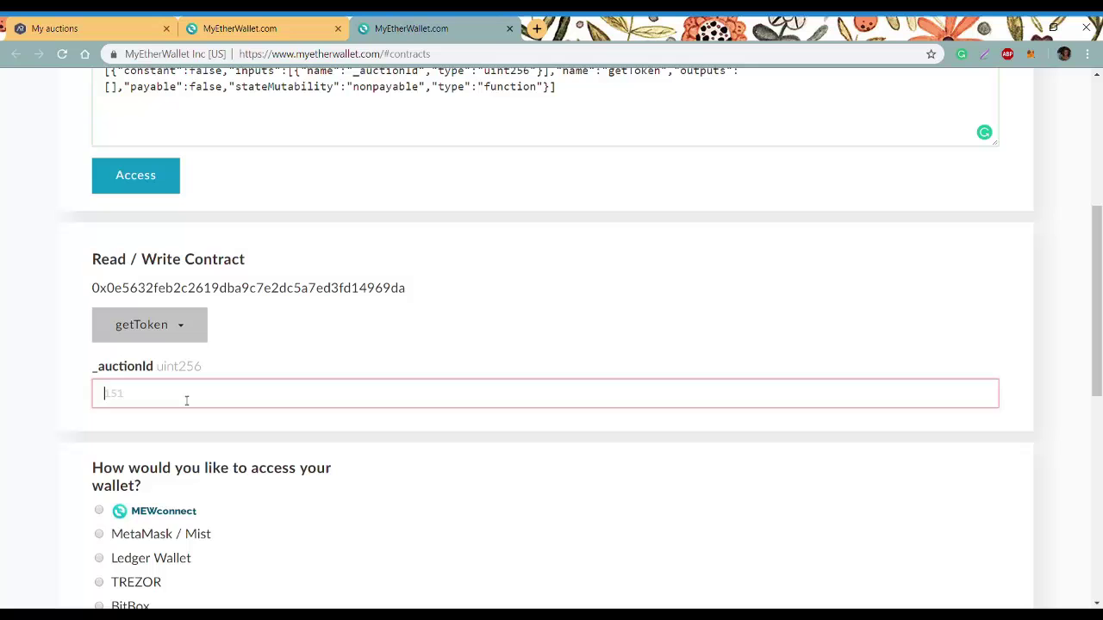
key("ctrl+v")
Access the wallet for the getToken call with the Private Key method by pasting the private key and unlocking it.
scroll(86, 377, "down", 4)
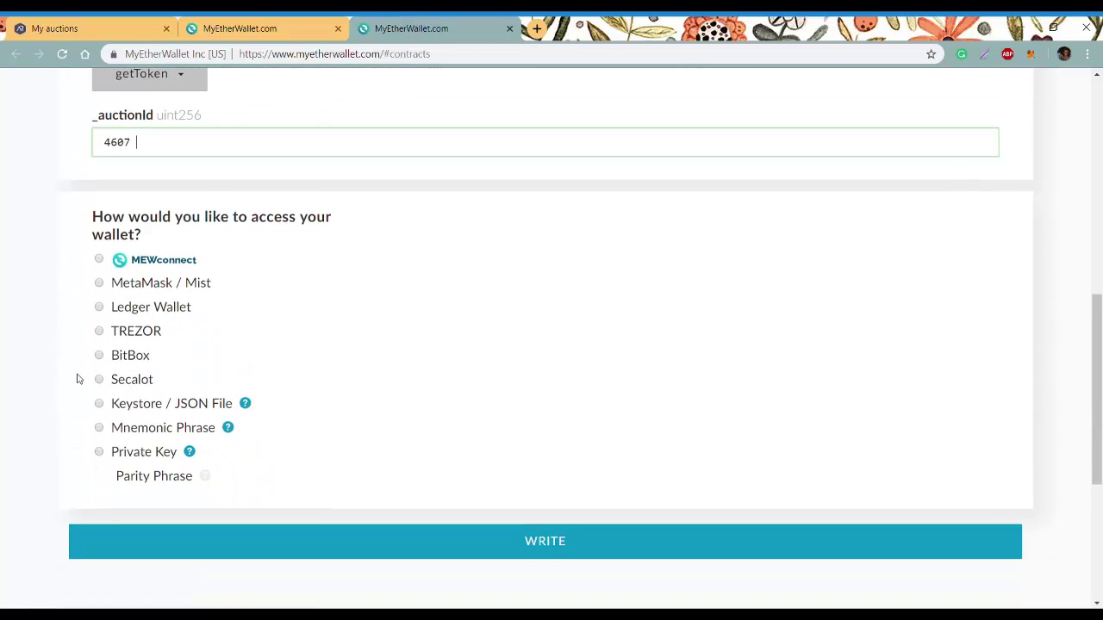
scroll(97, 405, "down", 1)
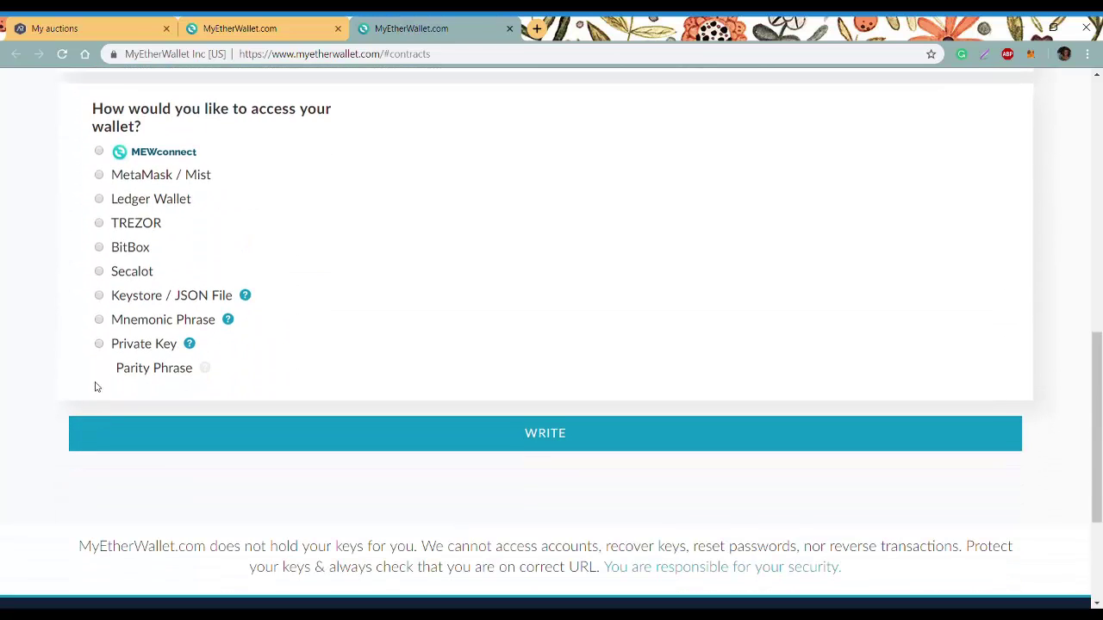
left_click(100, 345)
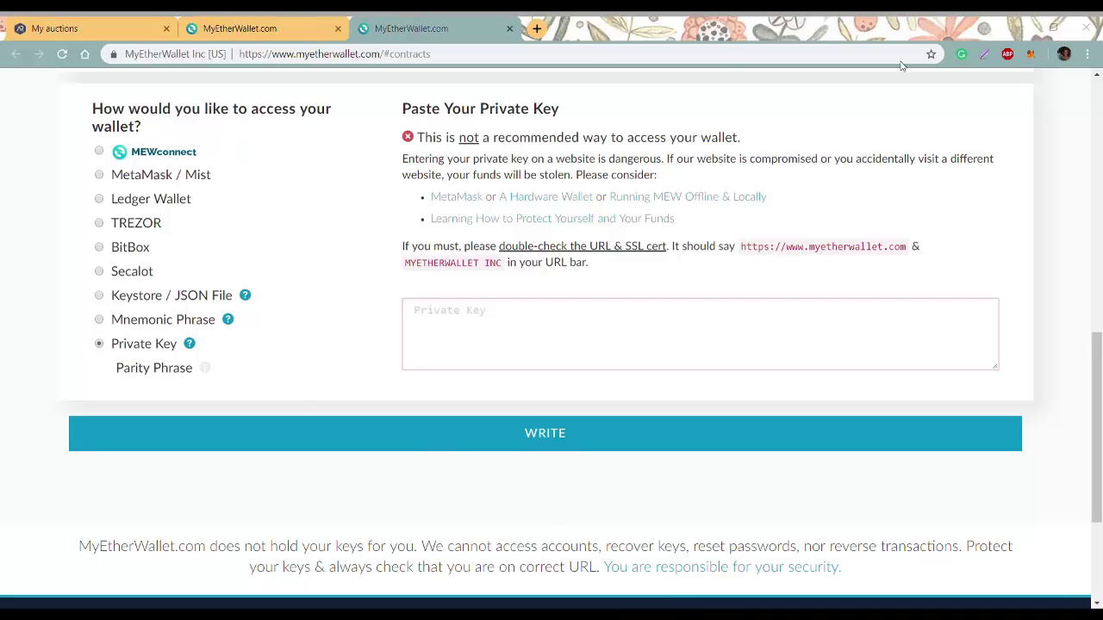
left_click(497, 348)
key("ctrl+v")
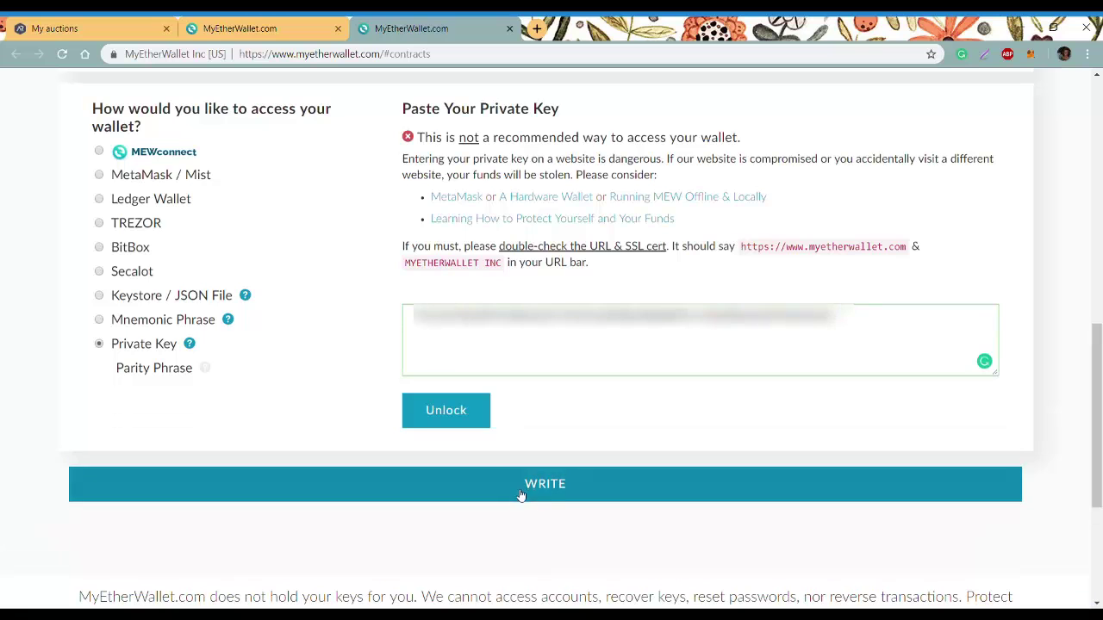
left_click(462, 421)
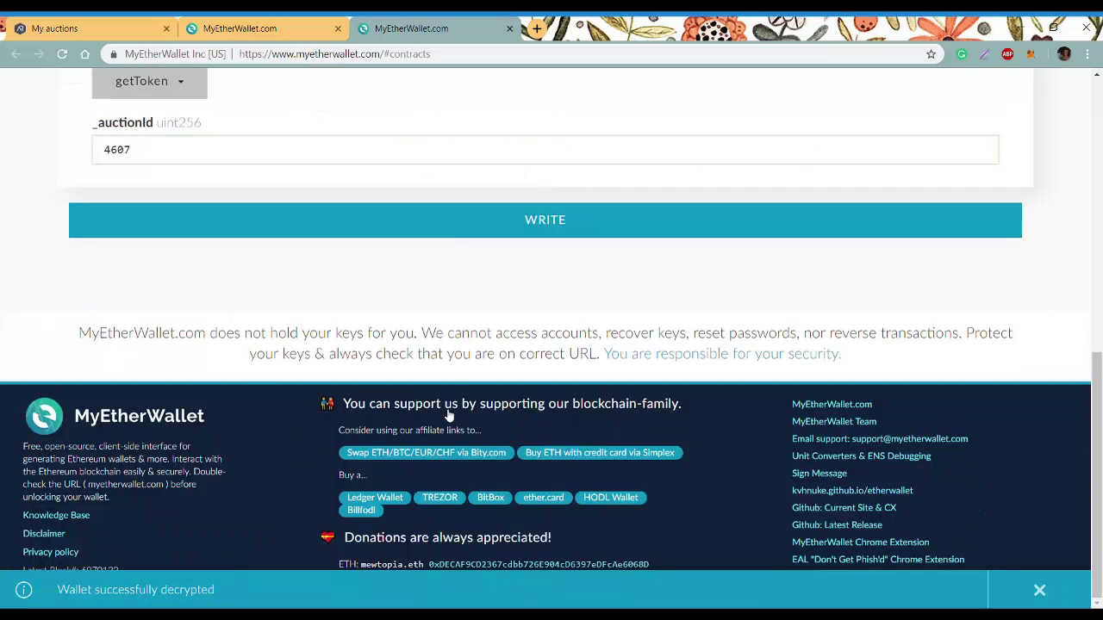
Write the getToken call to the contract with 0 as the amount to send, generate its transaction and confirm making it.
left_click(494, 231)
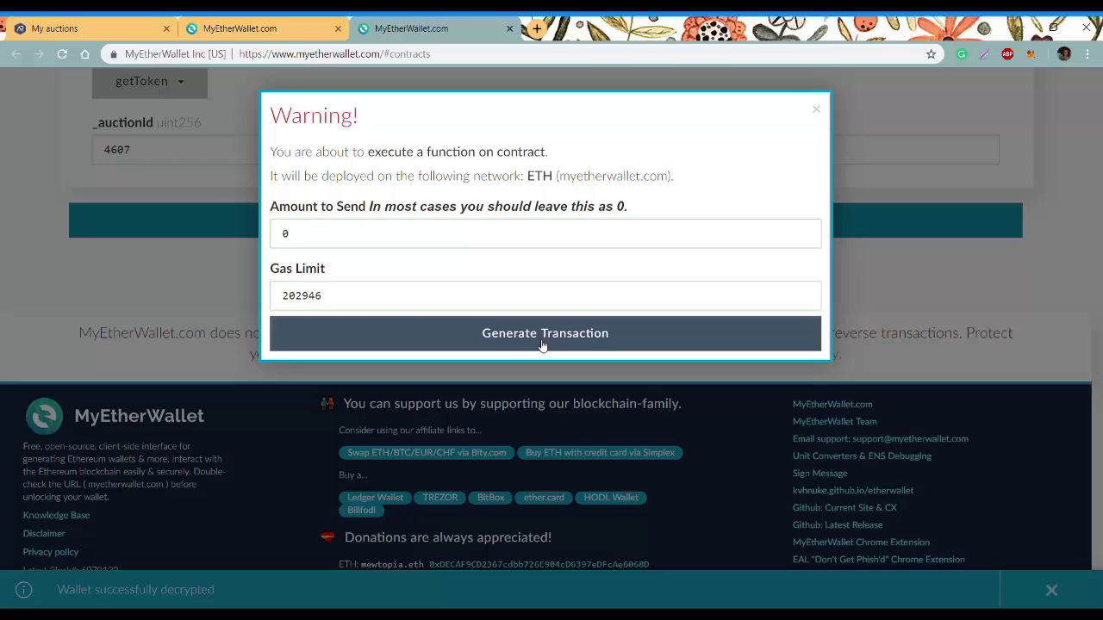
left_click(543, 342)
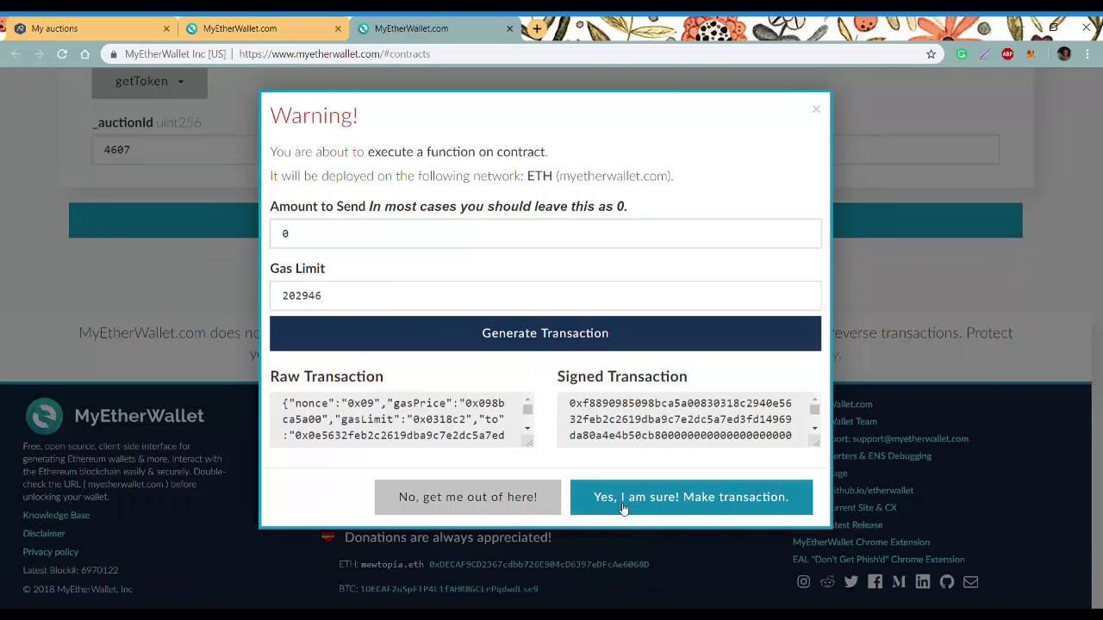
left_click(622, 505)
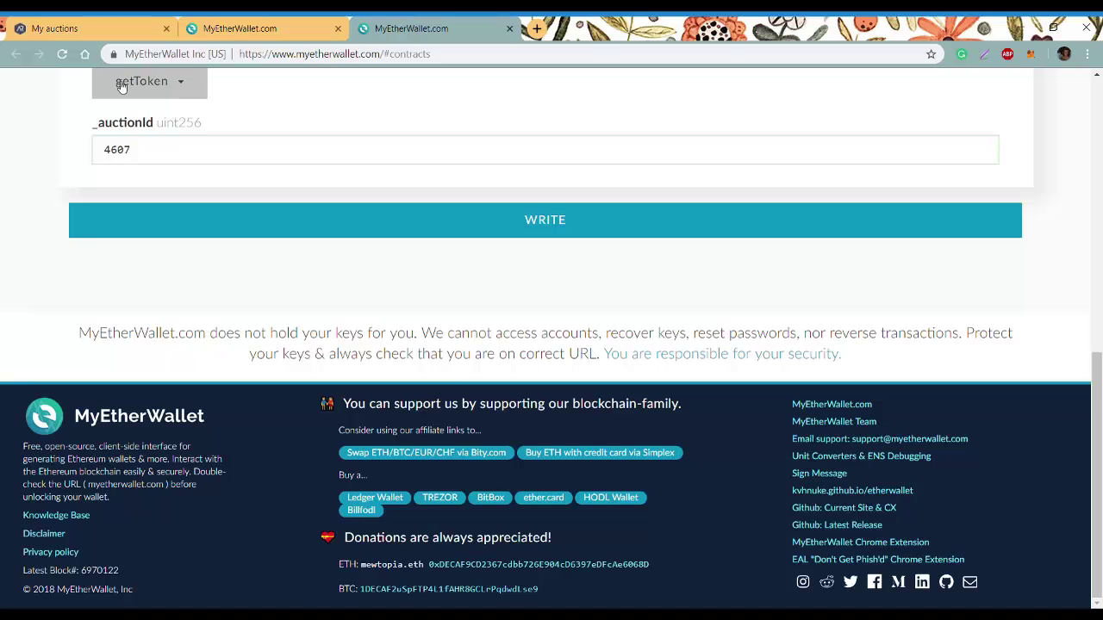
Return to the Arcona marketplace, close the payment method dialog and open the account dashboard.
left_click(79, 35)
scroll(703, 166, "up", 5)
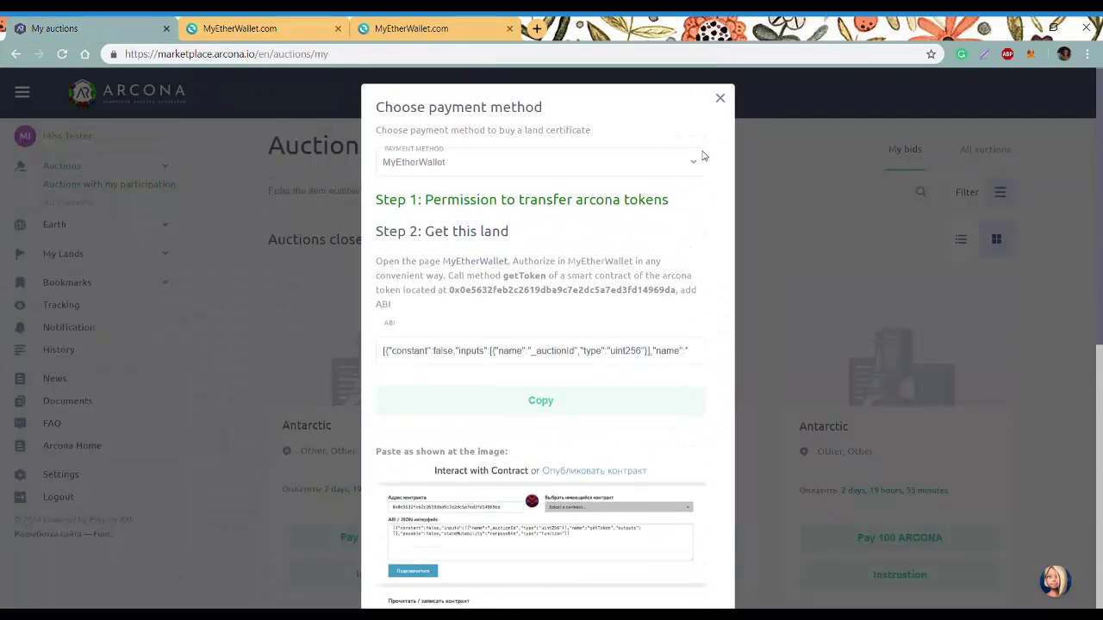
left_click(721, 100)
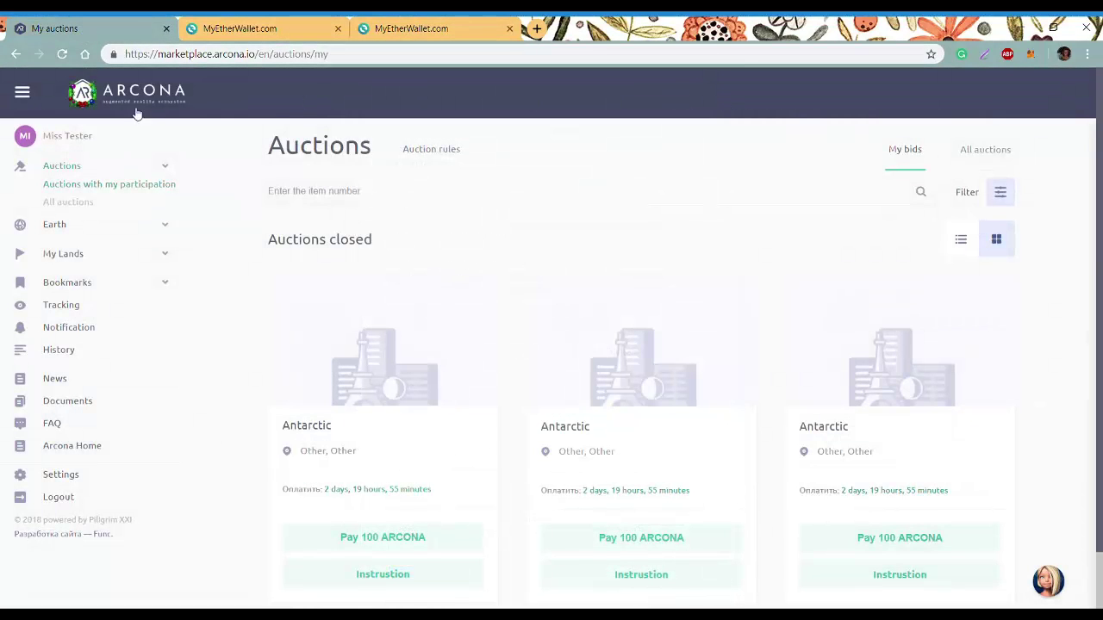
left_click(84, 140)
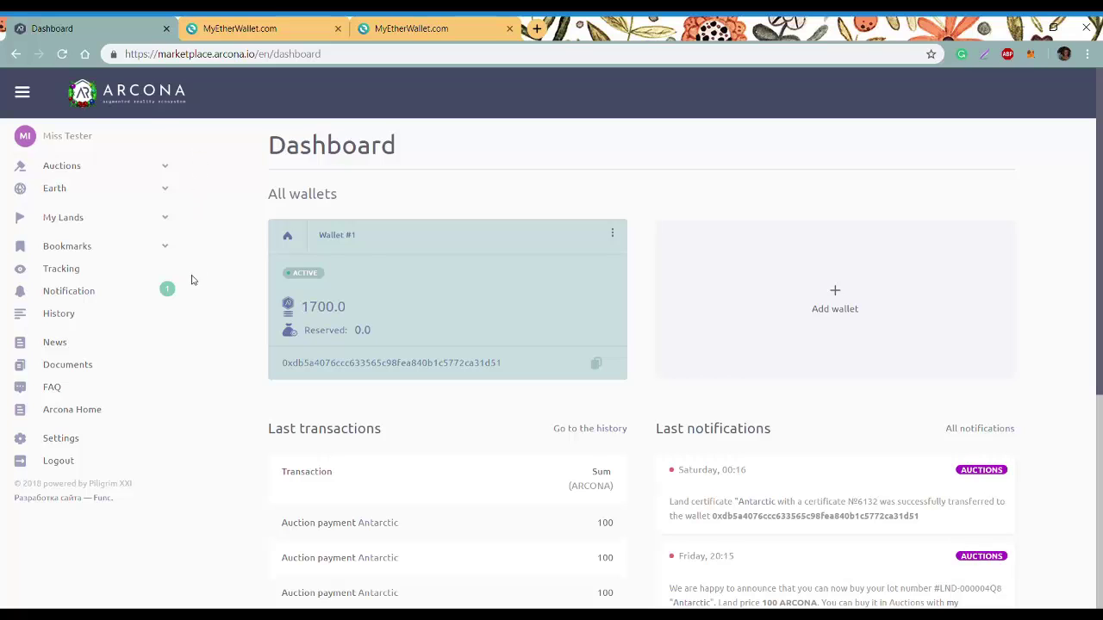
View the details of the first Antarctic lot in My Lands and open the notifications.
left_click(168, 218)
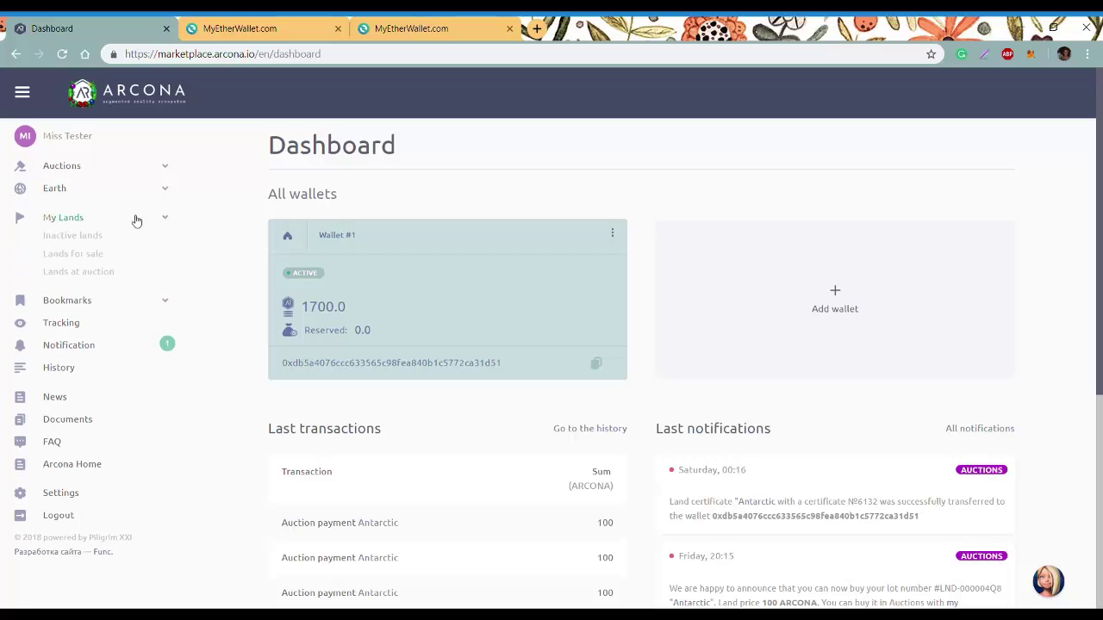
left_click(84, 218)
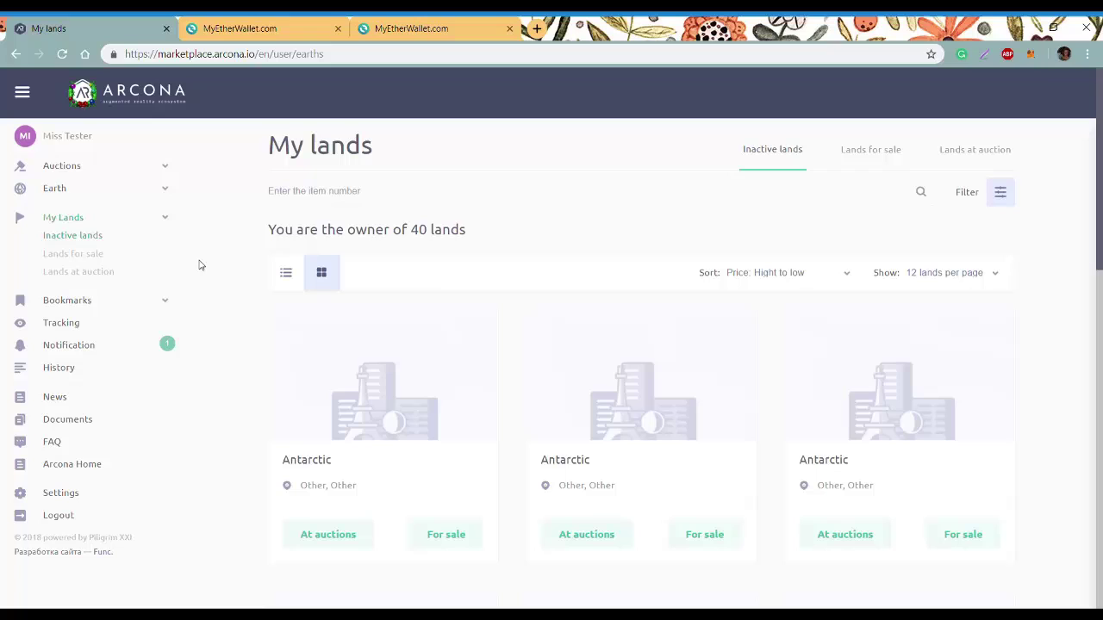
mouse_move(301, 370)
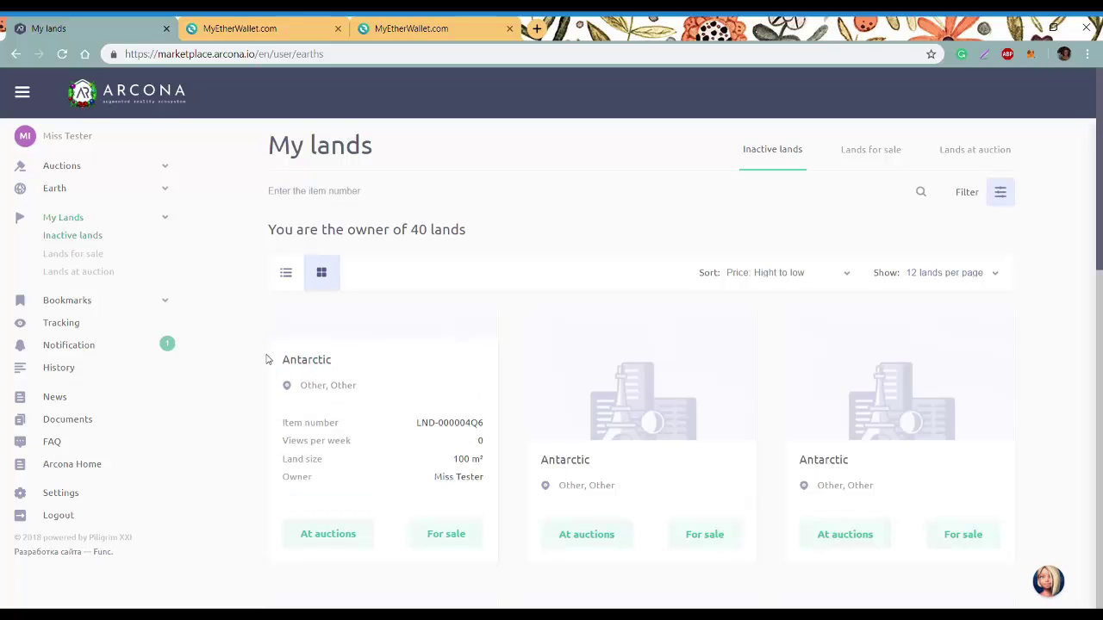
left_click(79, 348)
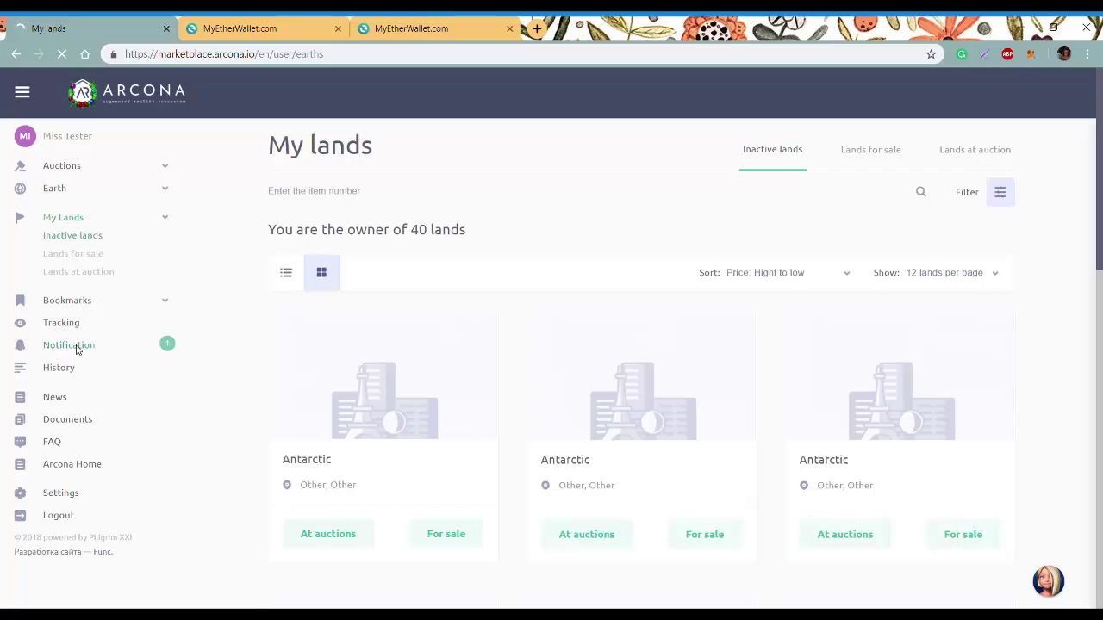